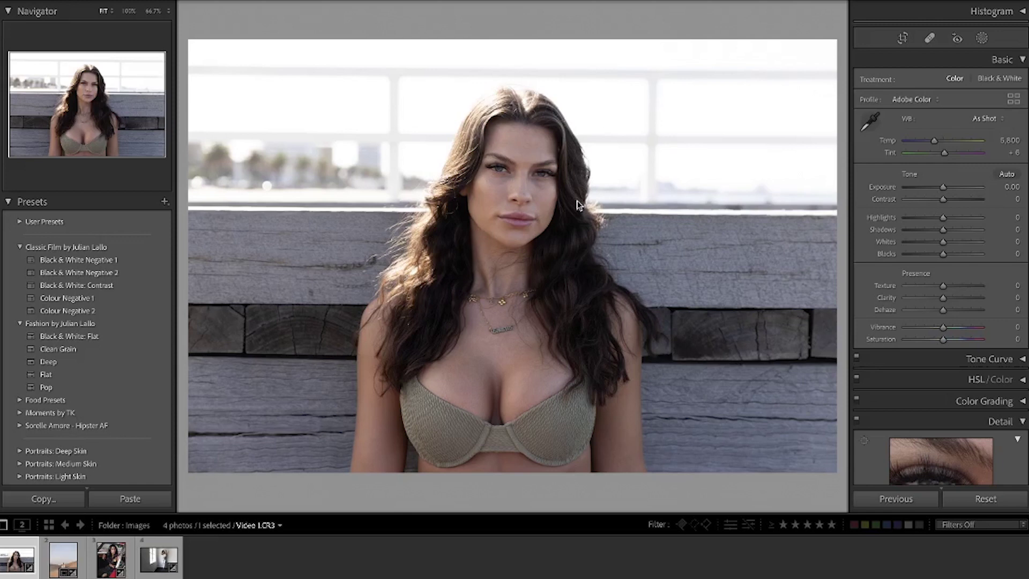
# Step: Add a linear gradient mask over the lower part of the portrait and move its centre up to the neck
pyautogui.click(982, 37)
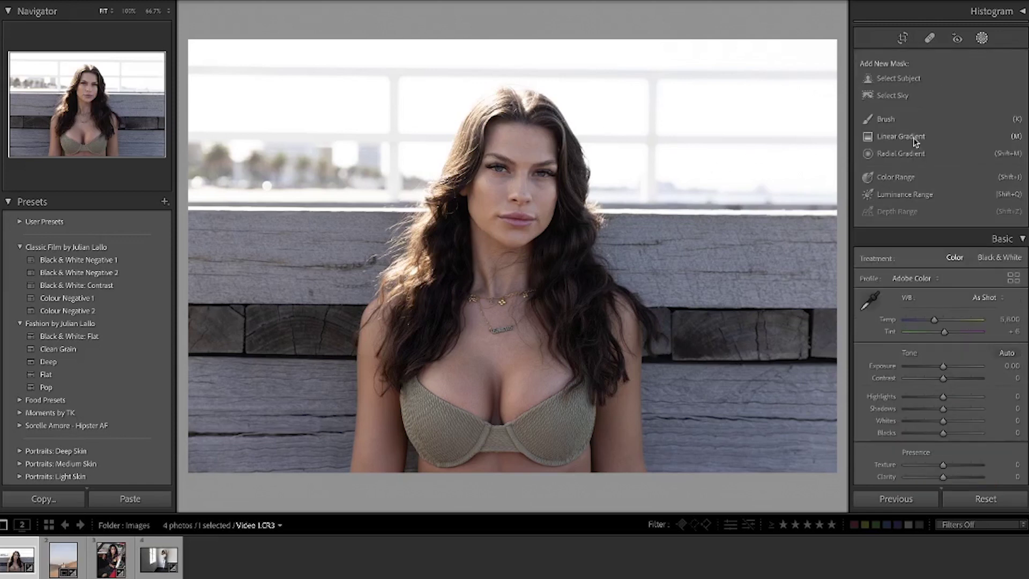
pyautogui.click(901, 137)
pyautogui.moveTo(512, 492); pyautogui.dragTo(510, 189)
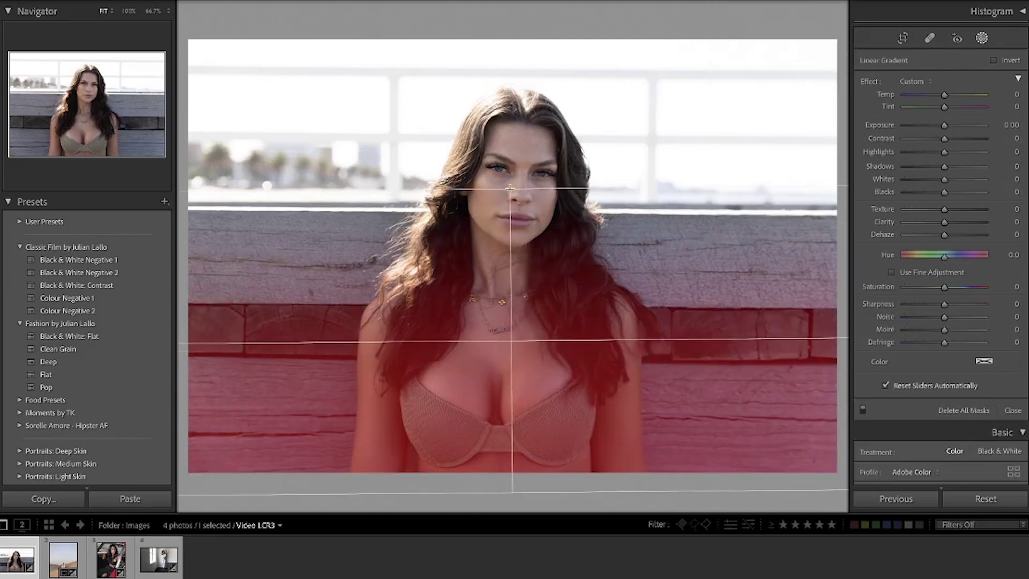
pyautogui.moveTo(511, 339); pyautogui.dragTo(523, 273)
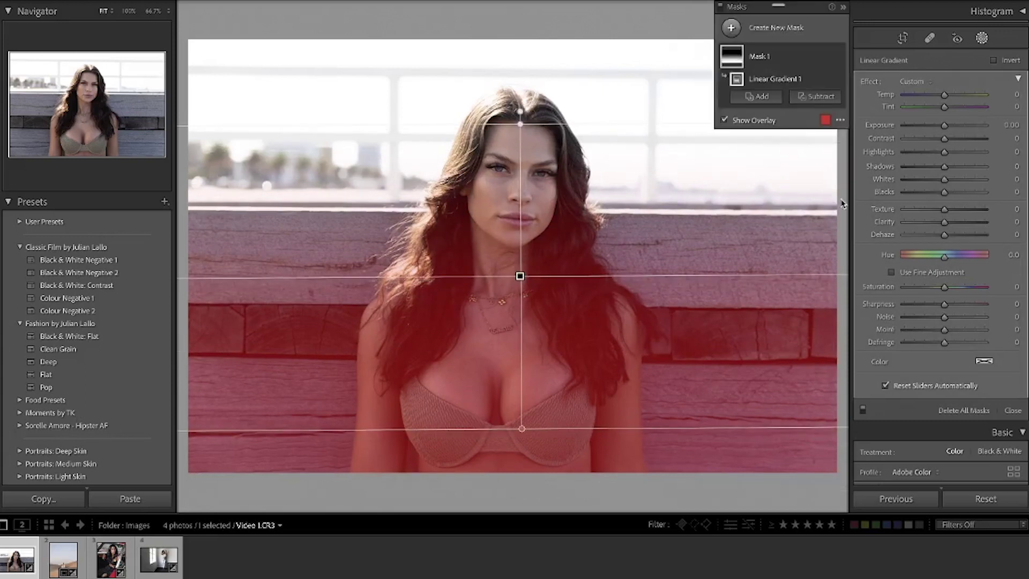
# Step: Set the gradient mask's exposure to 0.26 and temp to 6, shift the gradient slightly upward, and finish masking
pyautogui.moveTo(944, 126); pyautogui.dragTo(945, 127)
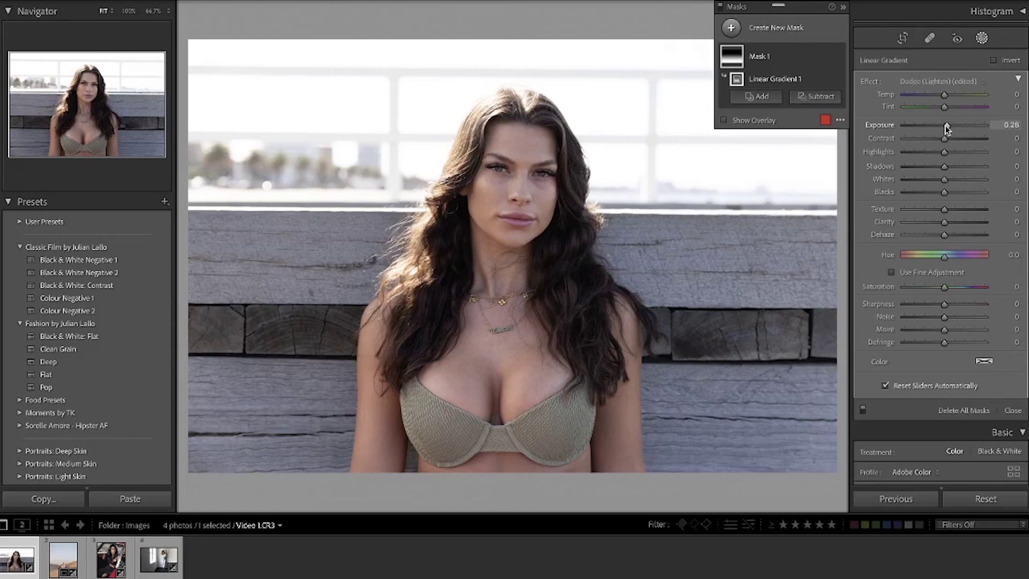
pyautogui.moveTo(520, 276); pyautogui.dragTo(521, 265)
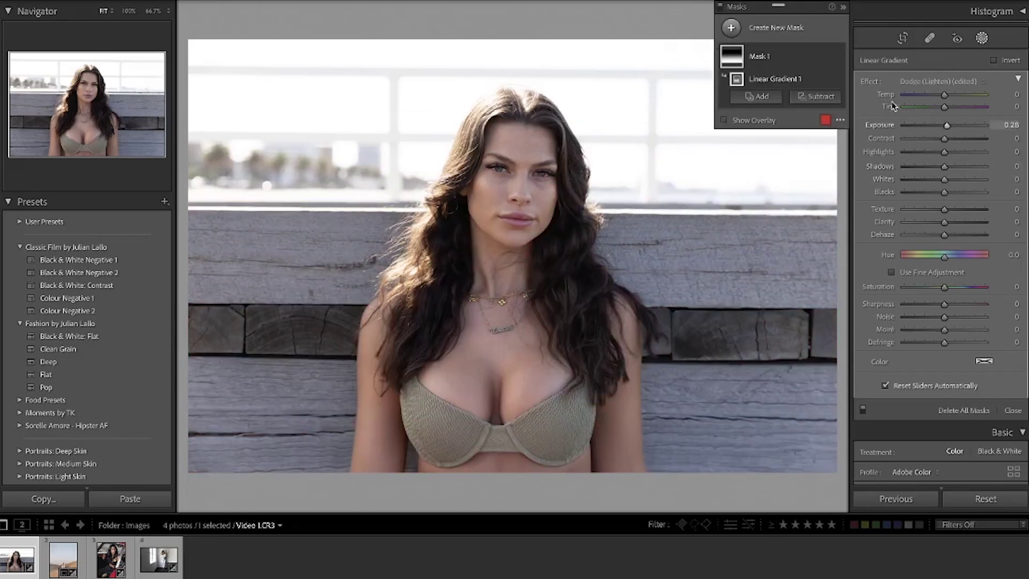
pyautogui.click(839, 57)
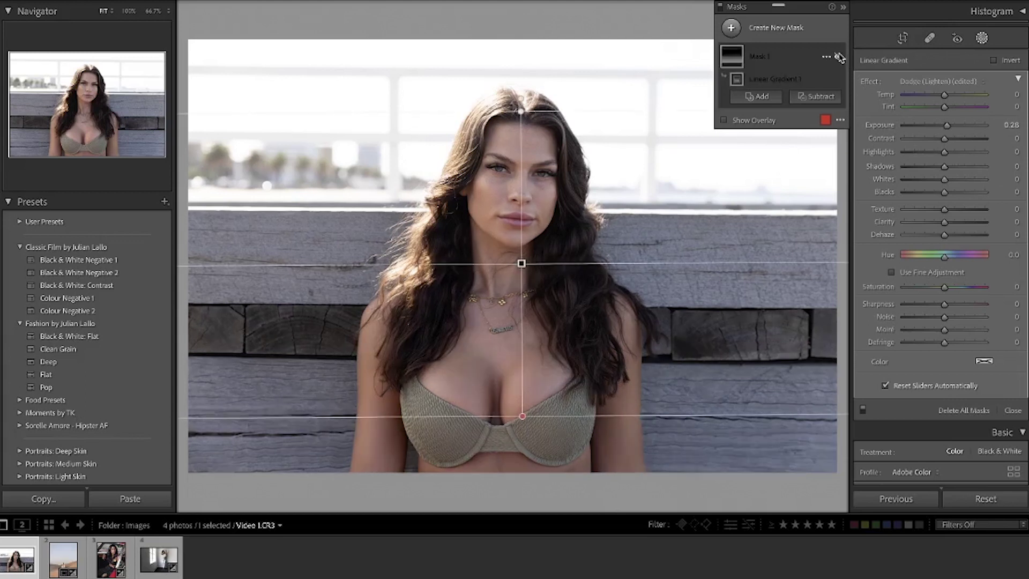
pyautogui.click(839, 57)
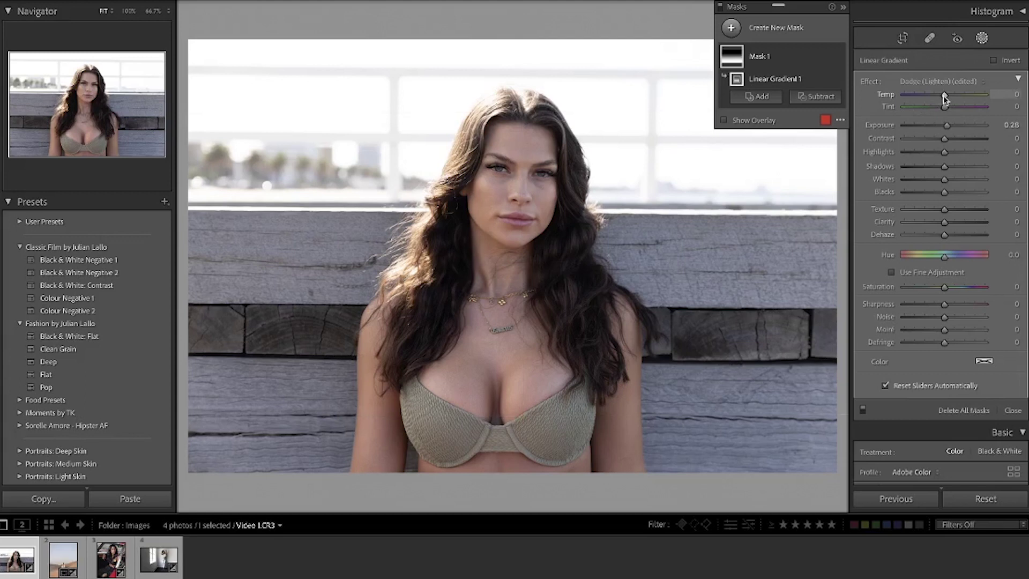
pyautogui.moveTo(943, 96); pyautogui.dragTo(946, 97)
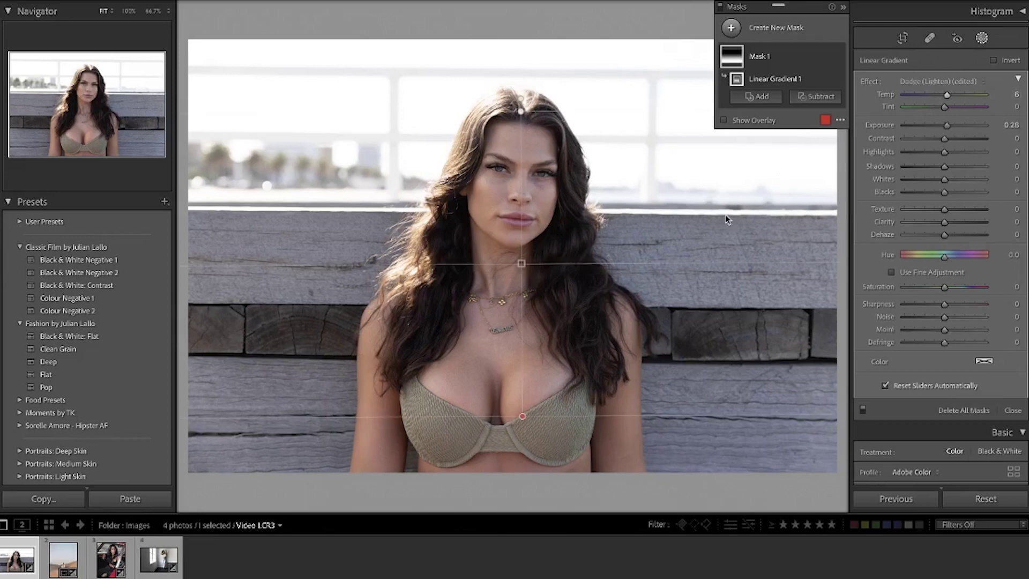
pyautogui.hotkey('shift', 'w')
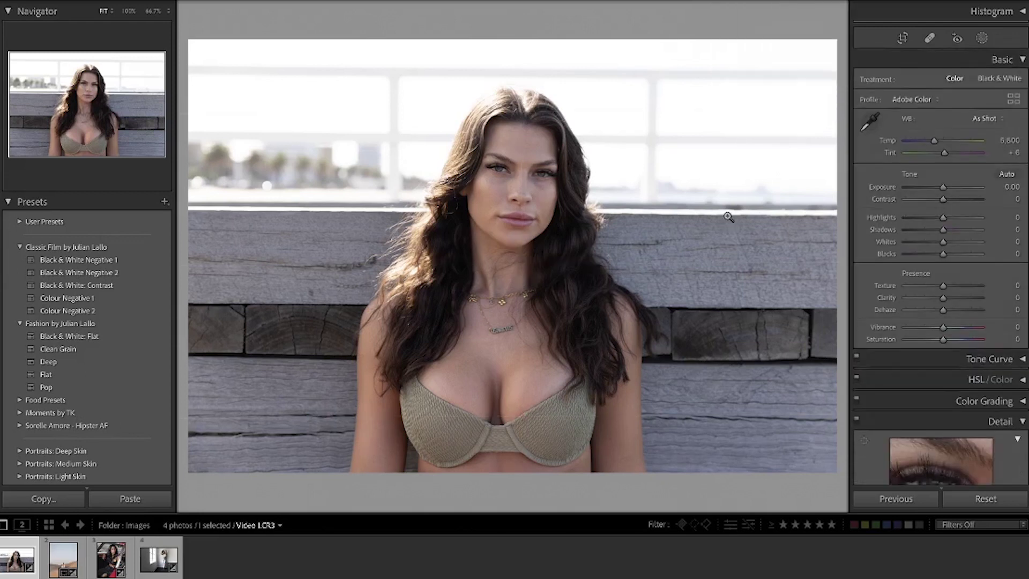
# Step: Compare the portrait before and after editing, and apply the Clean Grain preset from Fashion by Julian Lallo
pyautogui.press('\\')
pyautogui.press('\\')
pyautogui.click(78, 350)
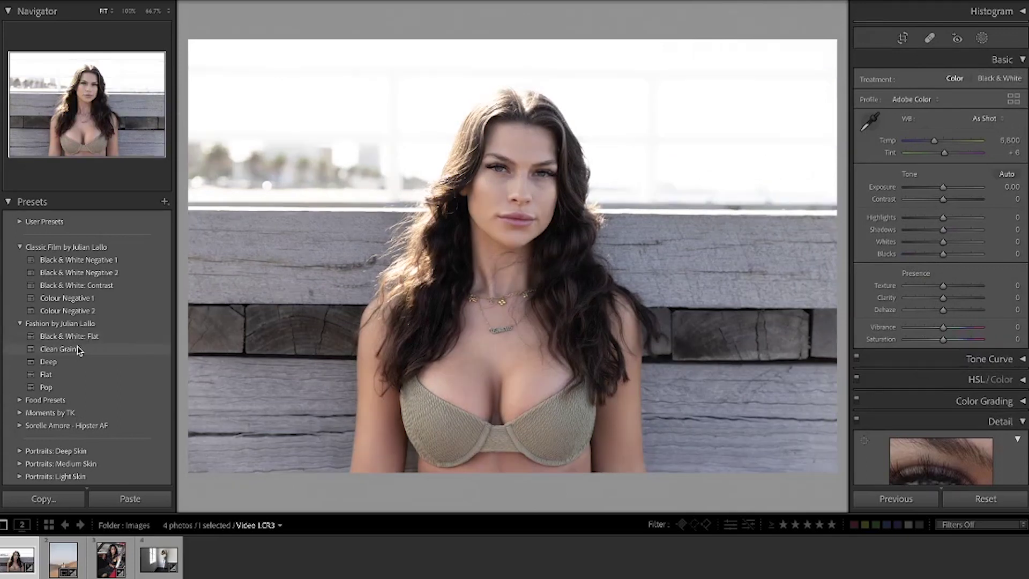
pyautogui.click(79, 351)
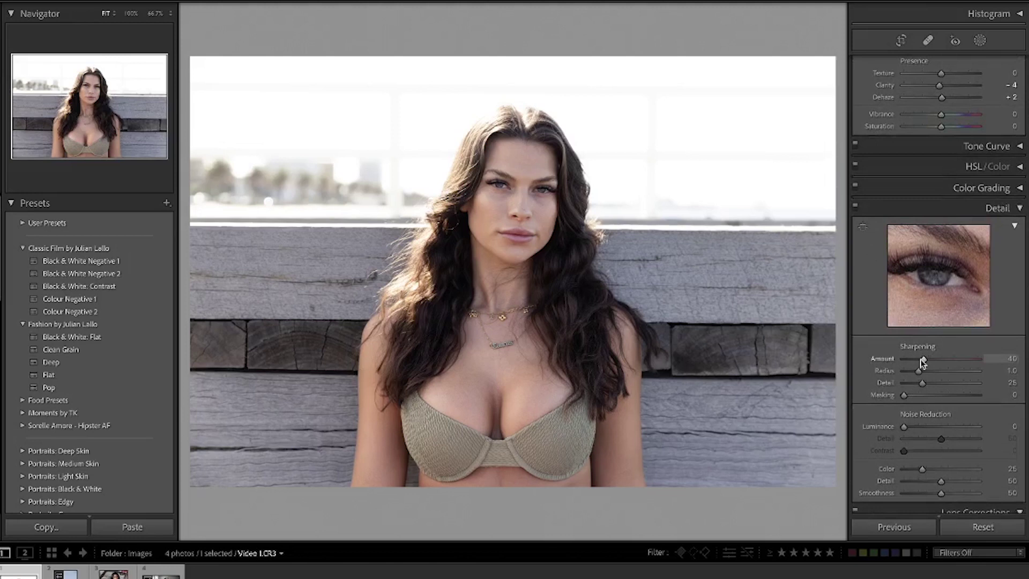
# Step: Raise the global sharpening amount to 150 and inspect the face up close
pyautogui.moveTo(922, 362); pyautogui.dragTo(978, 365)
pyautogui.click(566, 195)
pyautogui.click(566, 194)
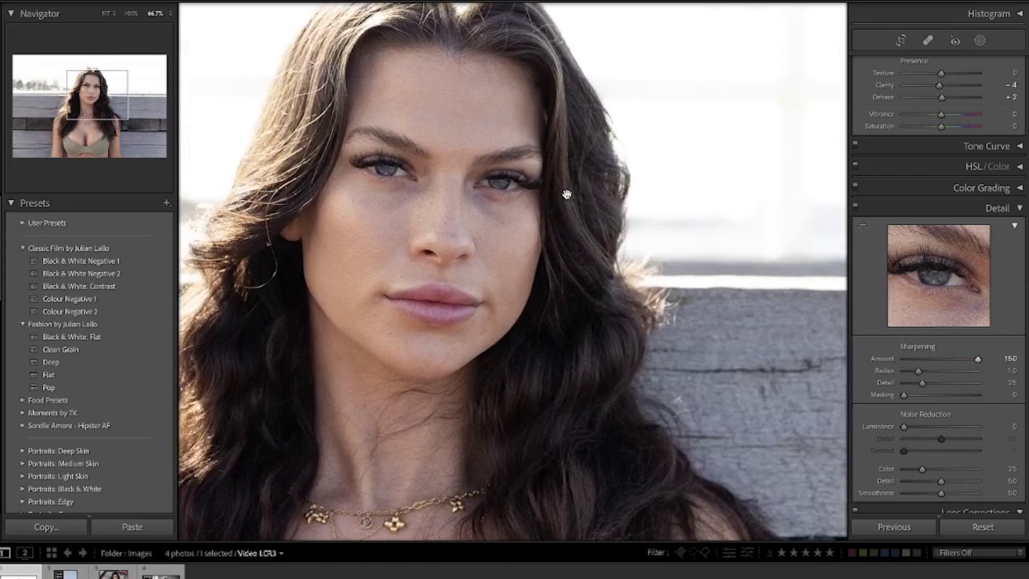
pyautogui.click(565, 197)
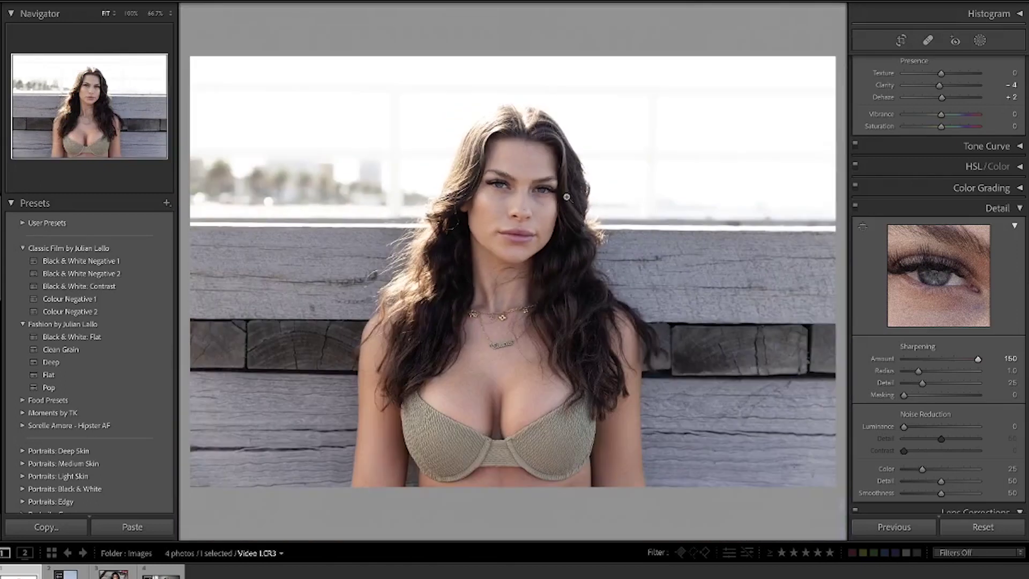
# Step: Try global sharpening with masking at 84, lowering the amount to 10 and raising it to 96
pyautogui.moveTo(978, 358); pyautogui.dragTo(910, 363)
pyautogui.moveTo(903, 395); pyautogui.dragTo(967, 401)
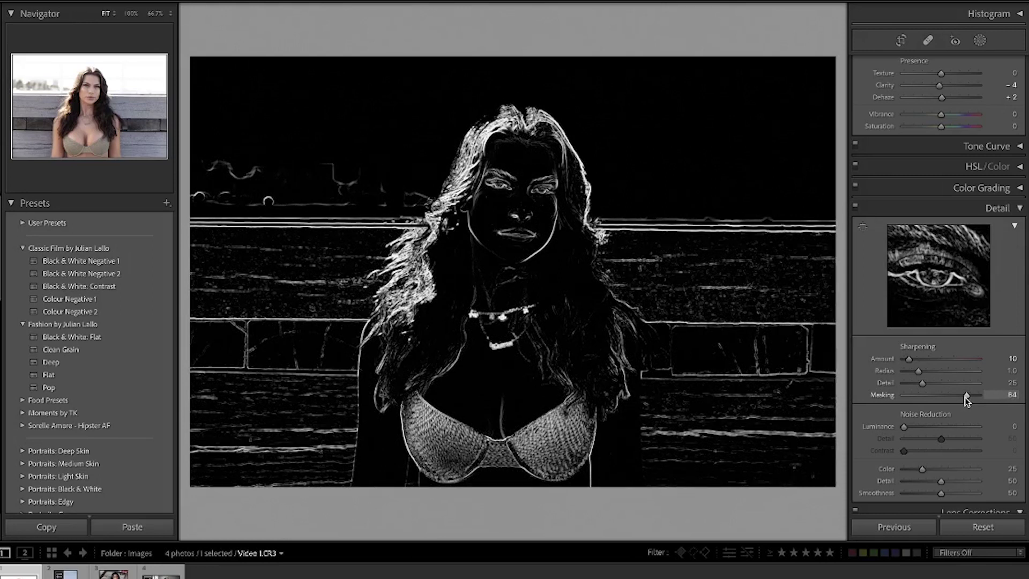
pyautogui.moveTo(964, 397); pyautogui.dragTo(965, 397)
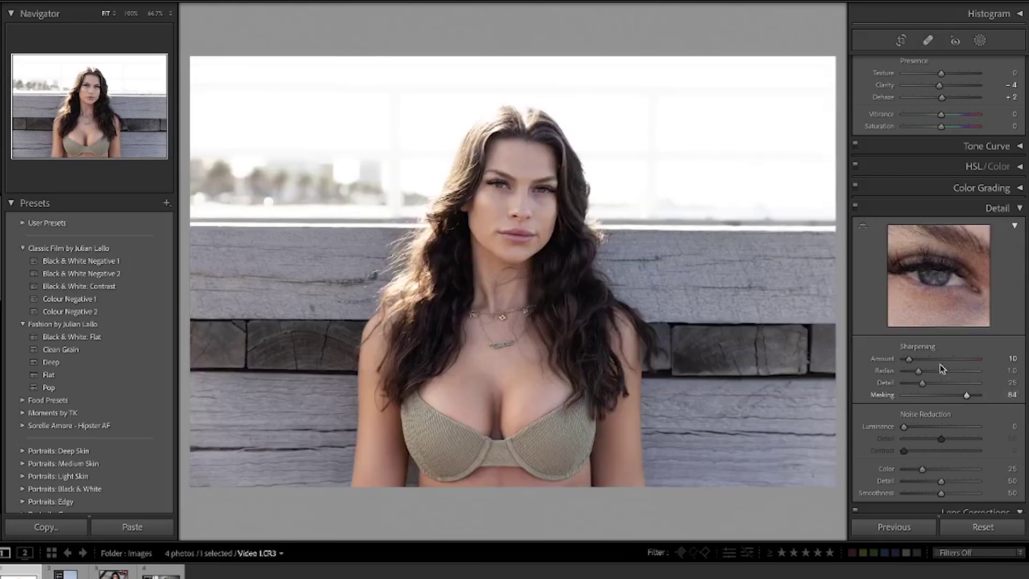
pyautogui.moveTo(908, 361); pyautogui.dragTo(952, 364)
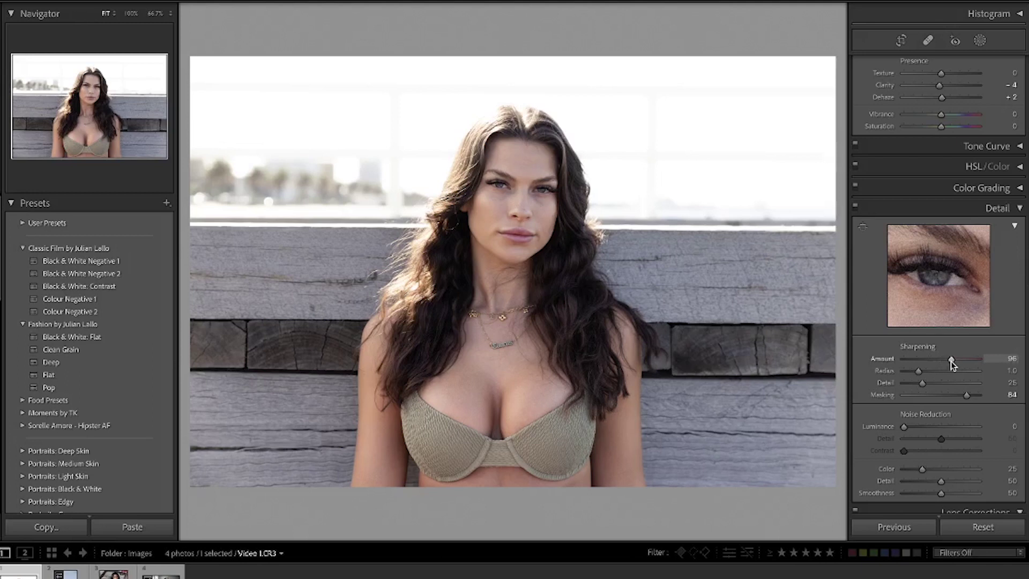
# Step: Reset the sharpening masking, set the global sharpening amount to 0, and compare the photo before and after
pyautogui.doubleClick(951, 364)
pyautogui.doubleClick(966, 395)
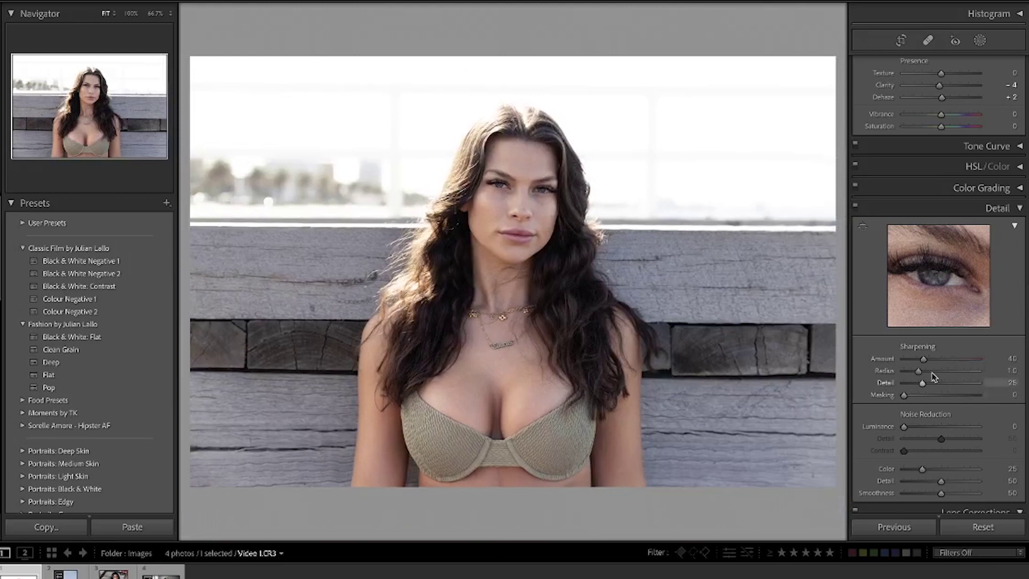
pyautogui.moveTo(924, 359); pyautogui.dragTo(904, 359)
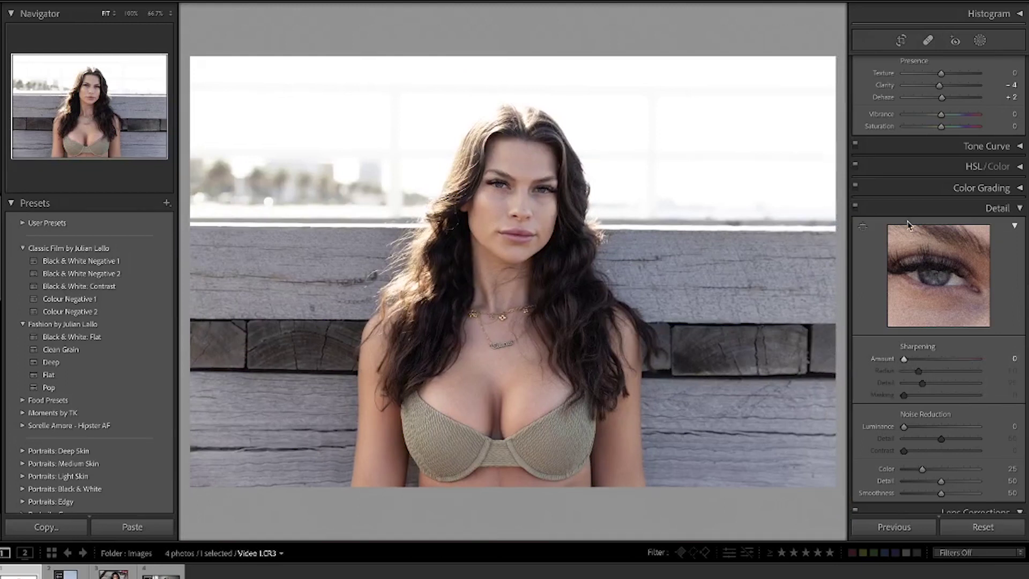
pyautogui.scroll(8, 908, 224)
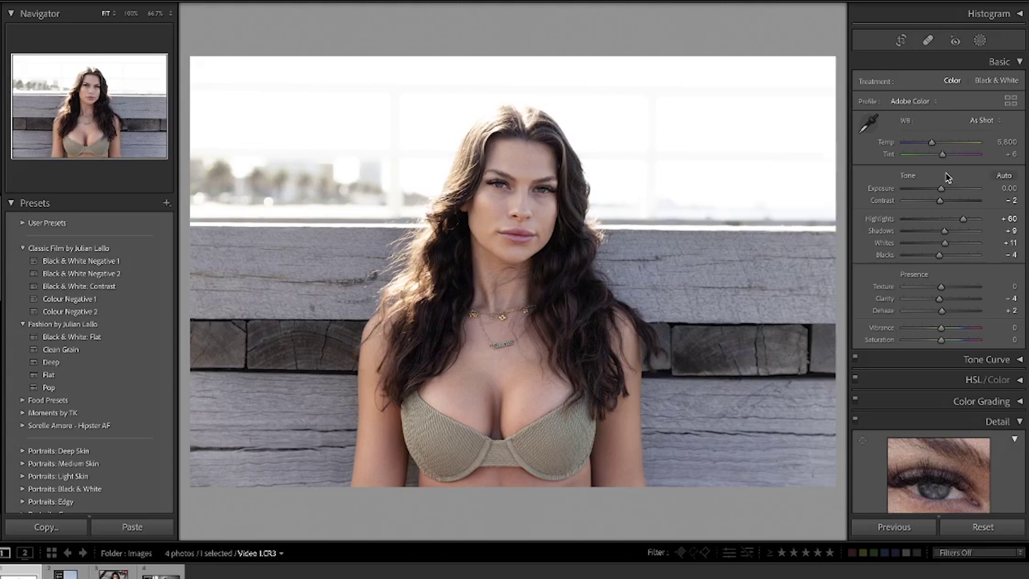
pyautogui.press('\\')
pyautogui.press('\\')
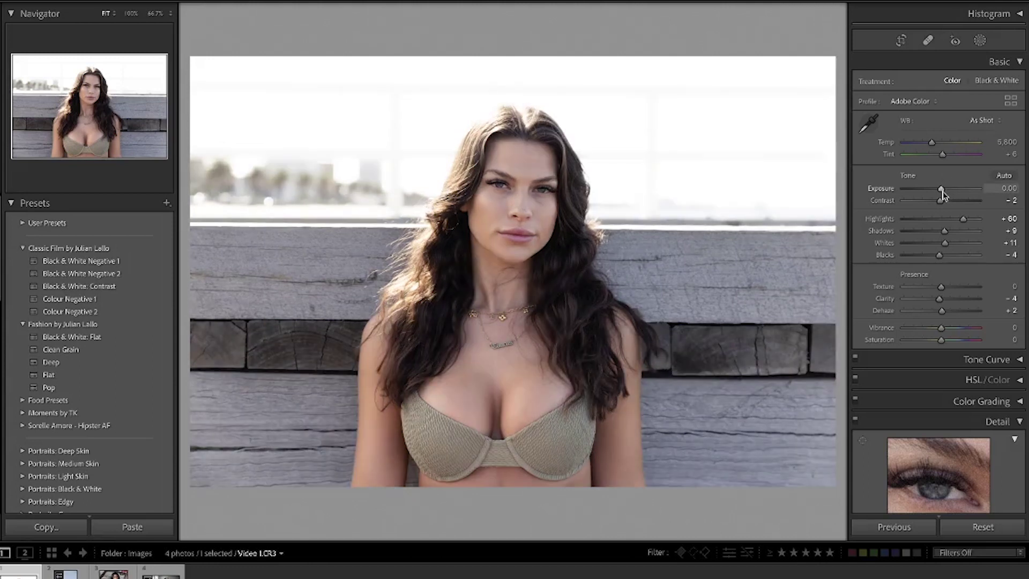
# Step: Create a new brush mask with its sharpness set to 68
pyautogui.click(980, 41)
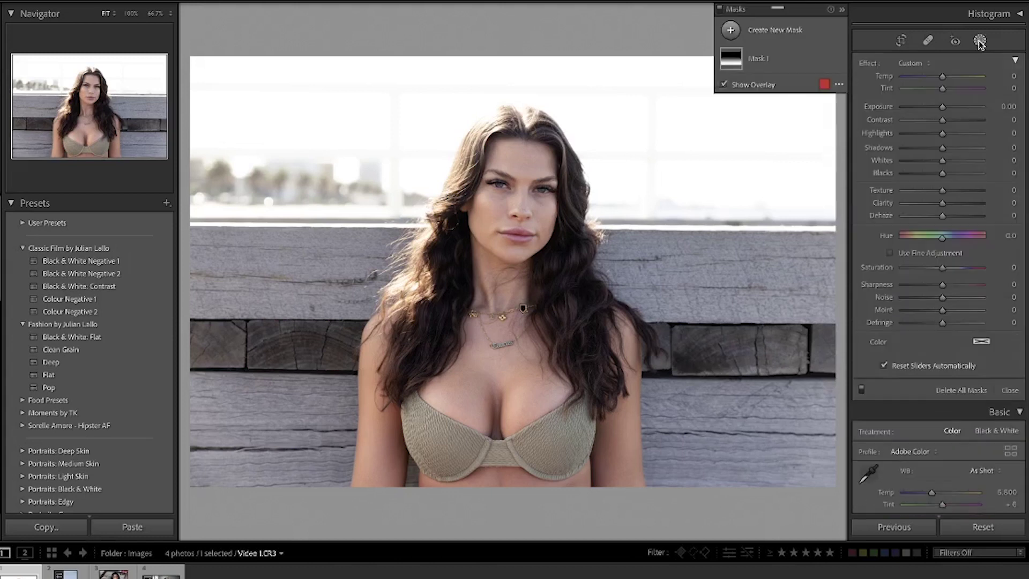
pyautogui.click(731, 32)
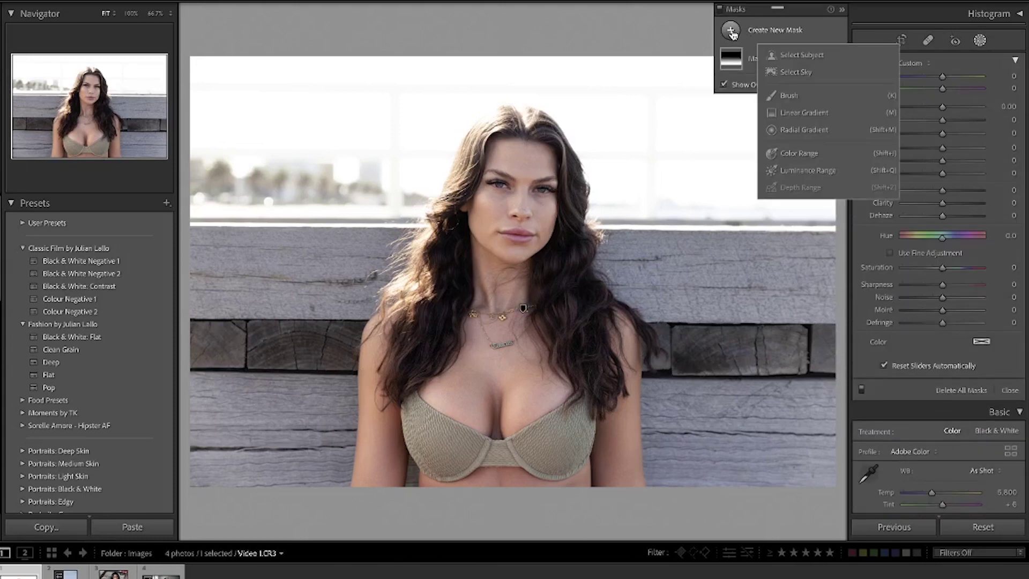
pyautogui.click(789, 96)
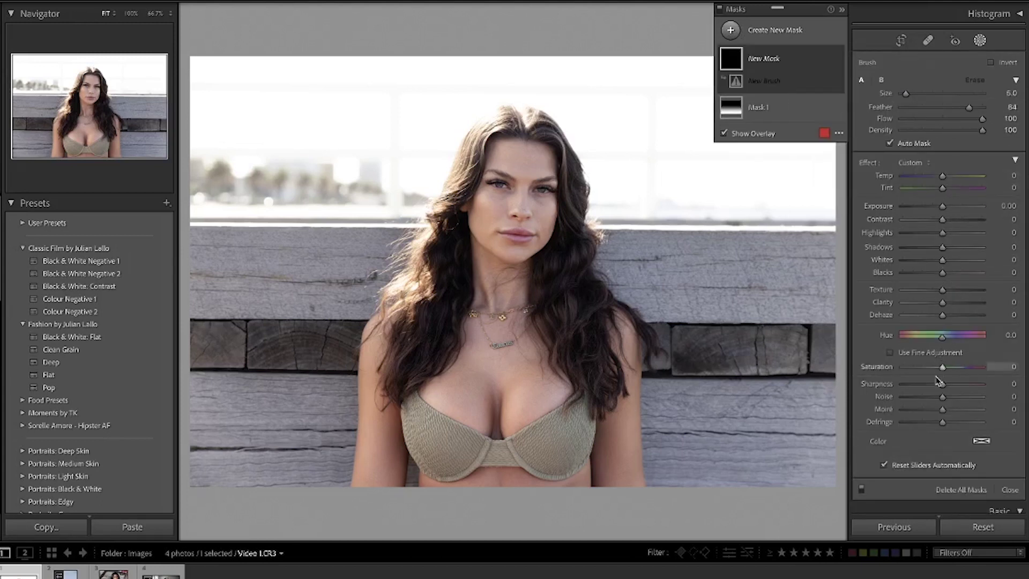
pyautogui.moveTo(941, 384); pyautogui.dragTo(967, 386)
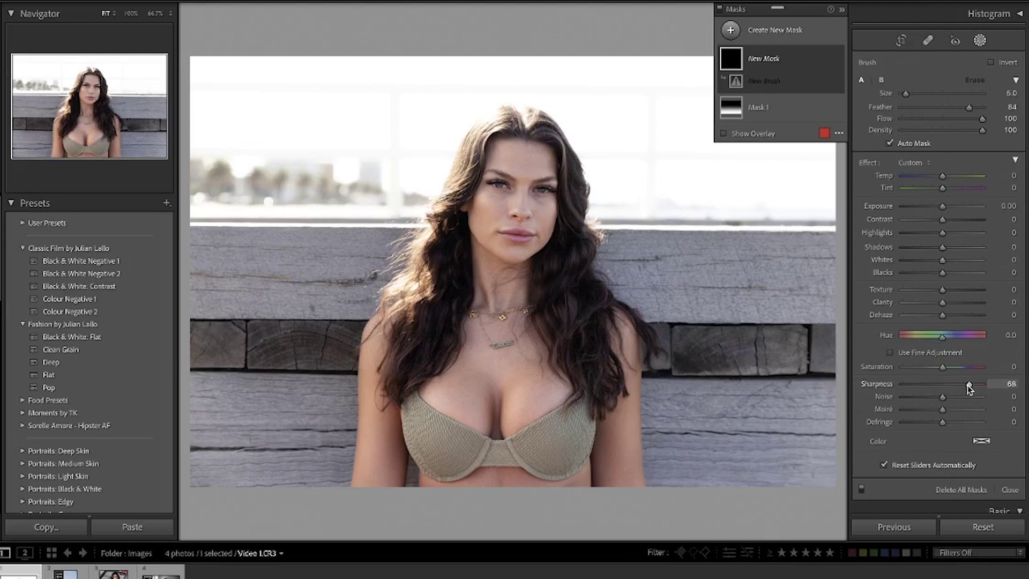
# Step: Enlarge the brush to size 10 and paint the sharpening over the eyes, hair and bikini top
pyautogui.press('z')
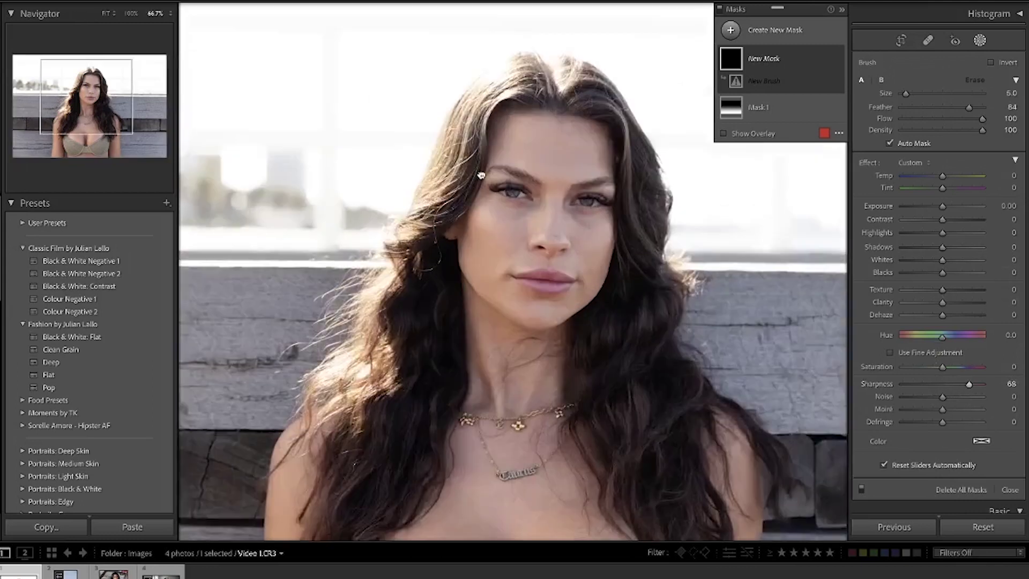
pyautogui.press(']')
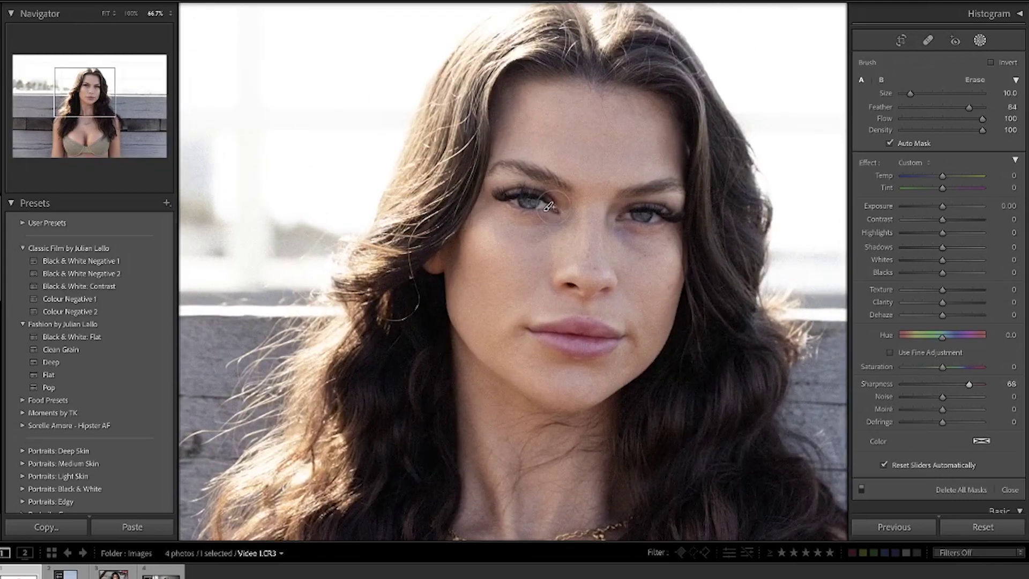
pyautogui.click(630, 216)
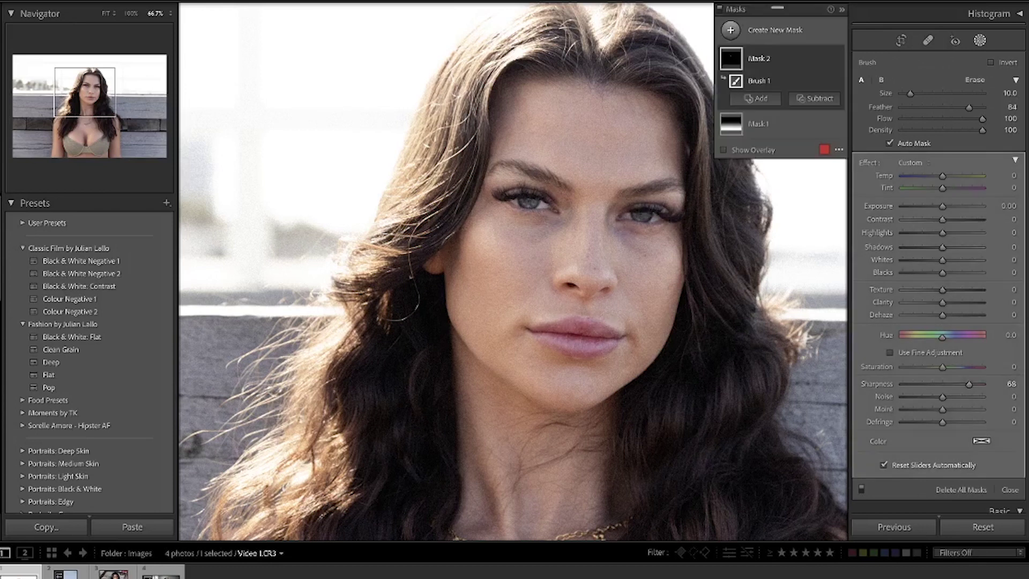
pyautogui.hotkey('shift', 'w')
pyautogui.moveTo(664, 99); pyautogui.dragTo(698, 232)
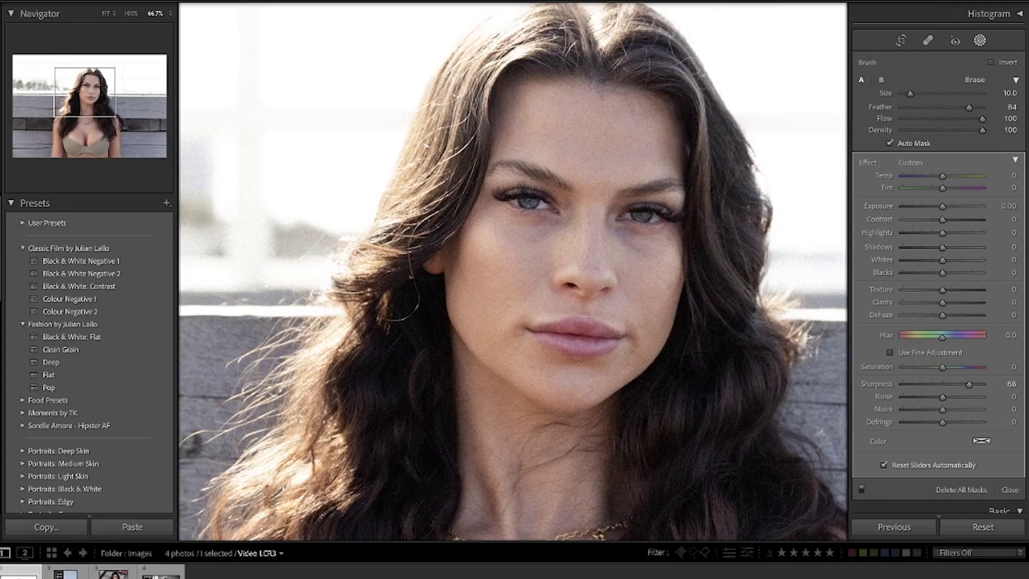
pyautogui.click(439, 333)
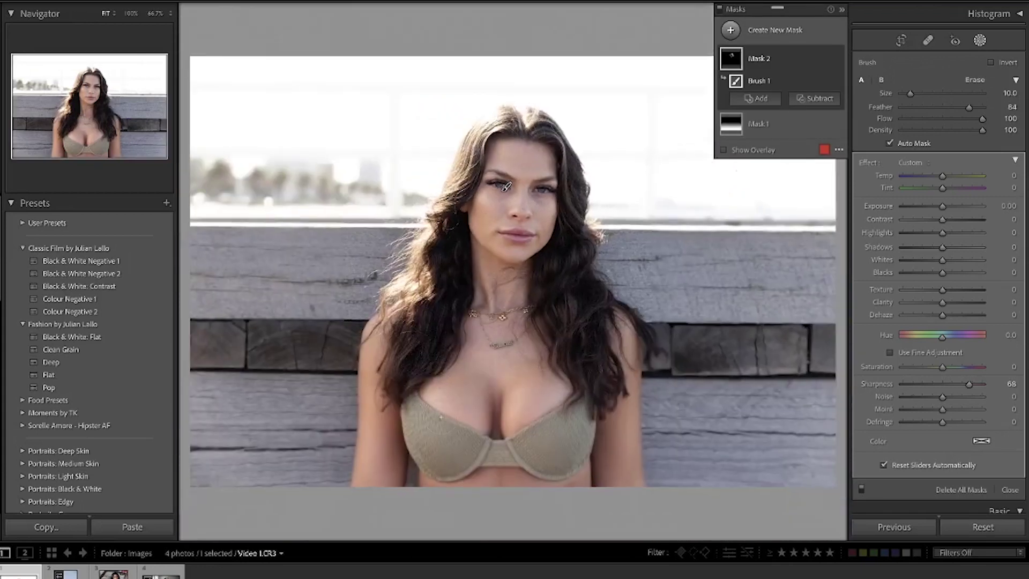
pyautogui.moveTo(515, 441); pyautogui.dragTo(533, 456)
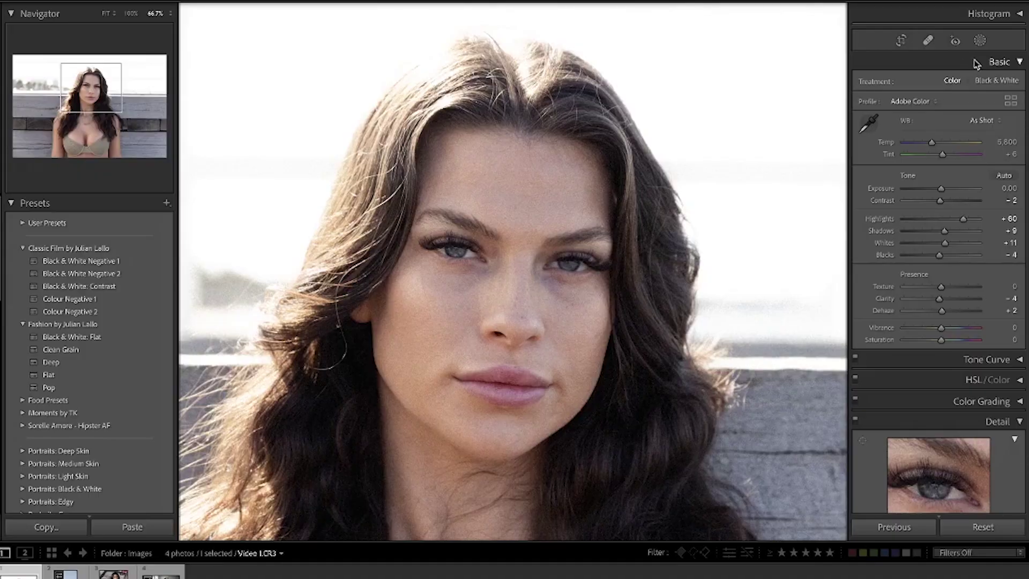
# Step: Create a new brush mask on the portrait with the Iris Enhance effect
pyautogui.click(981, 40)
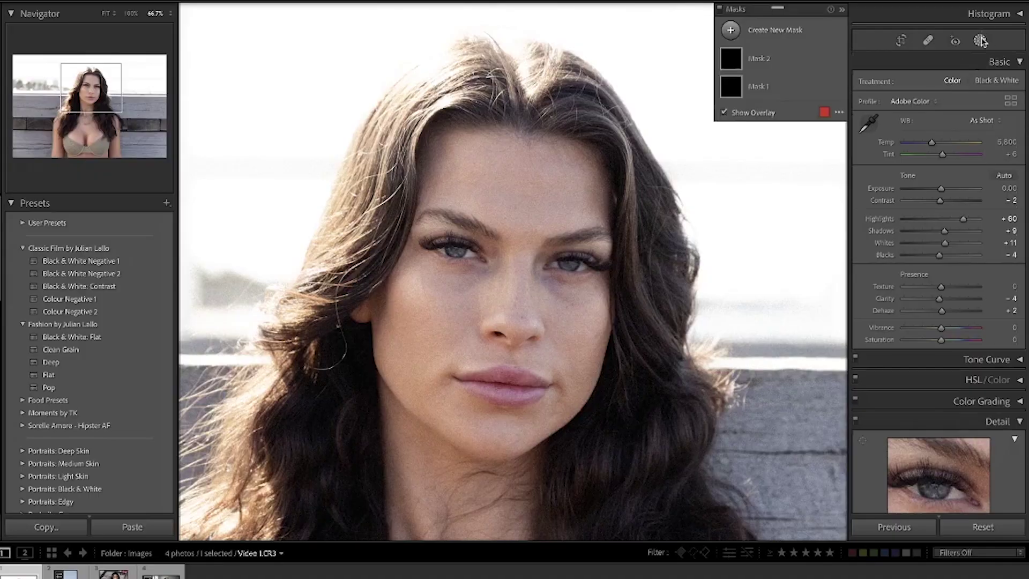
pyautogui.click(729, 32)
pyautogui.click(786, 96)
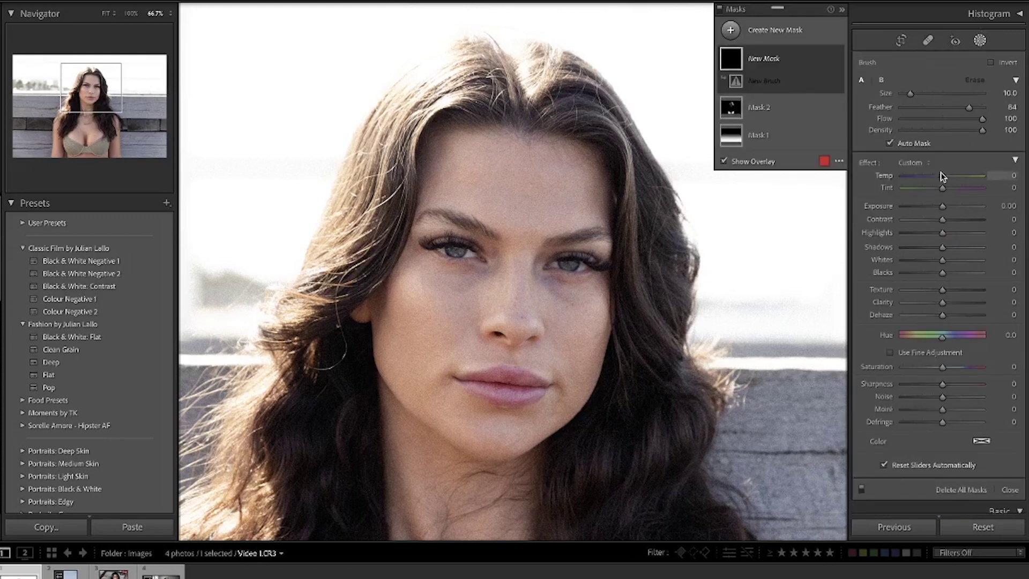
pyautogui.click(917, 163)
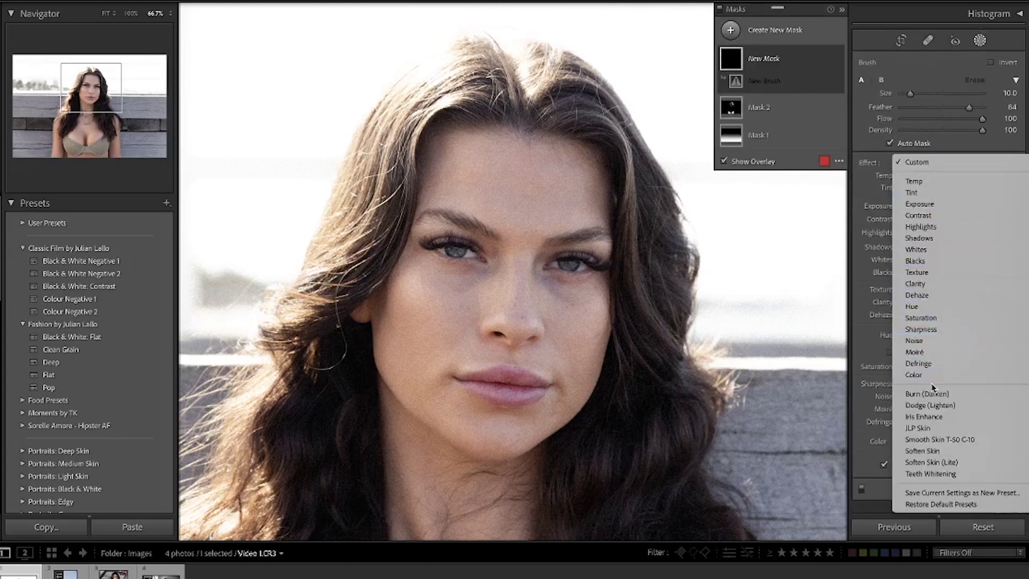
pyautogui.click(933, 416)
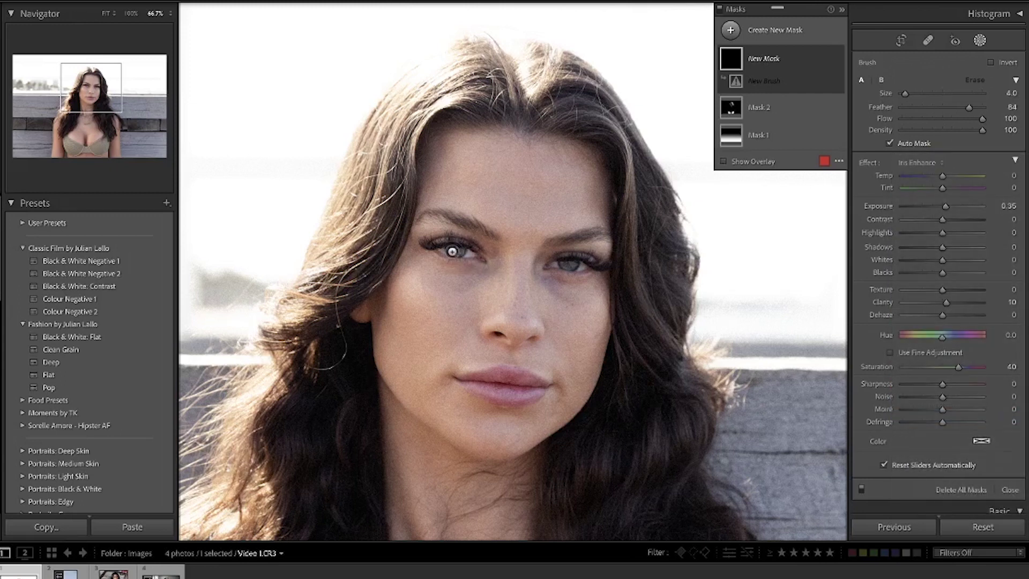
# Step: Paint the iris enhancement over both irises with a size 3 brush and close the masking tool
pyautogui.moveTo(452, 251); pyautogui.dragTo(455, 253)
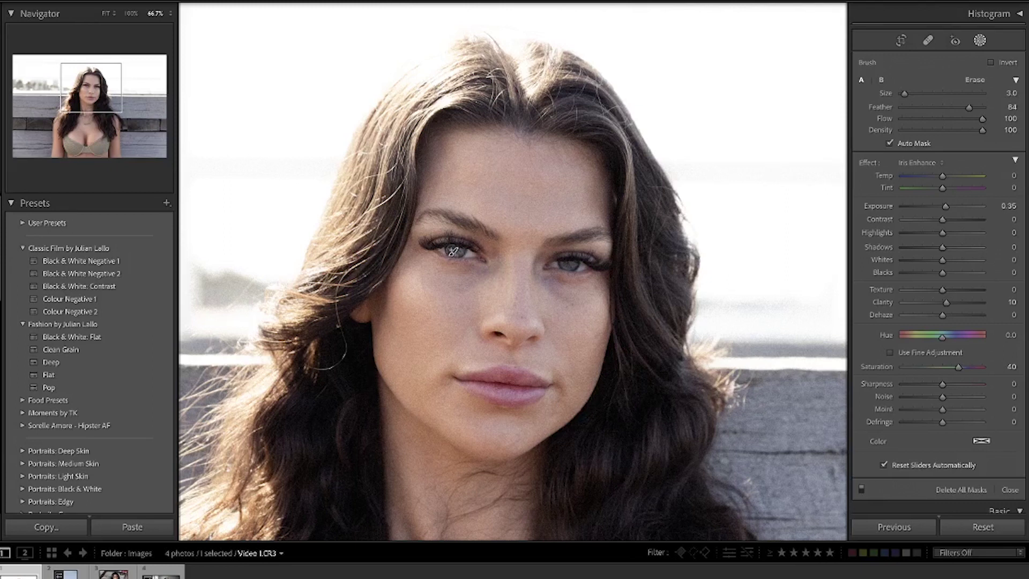
pyautogui.moveTo(455, 251); pyautogui.dragTo(457, 252)
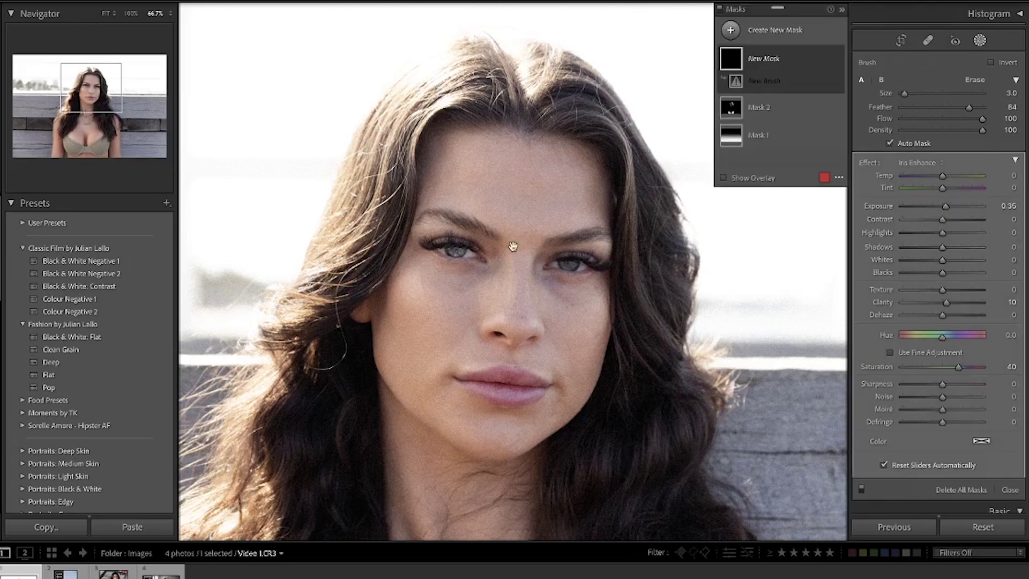
pyautogui.moveTo(564, 266); pyautogui.dragTo(571, 264)
pyautogui.click(604, 216)
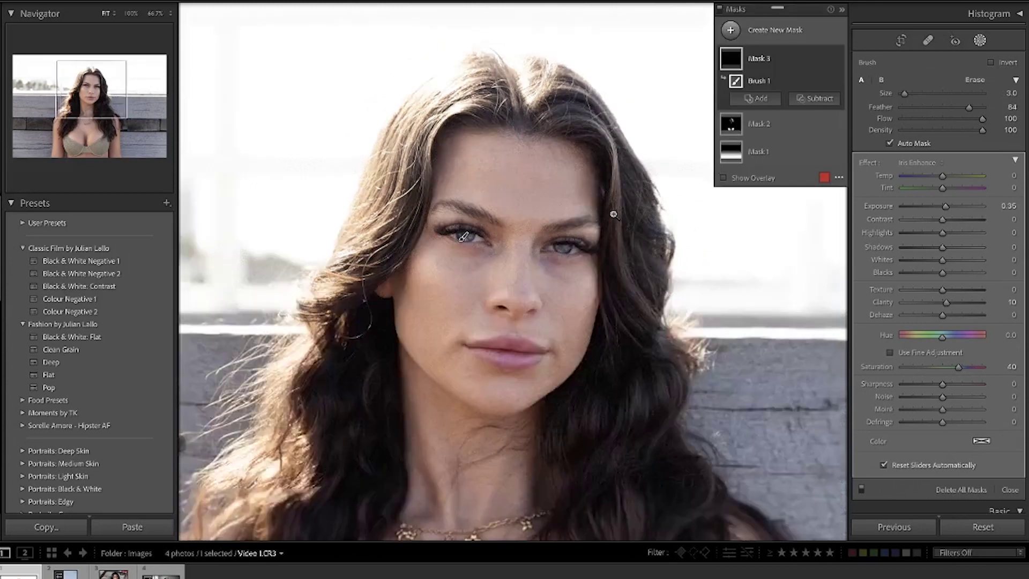
pyautogui.press('Return')
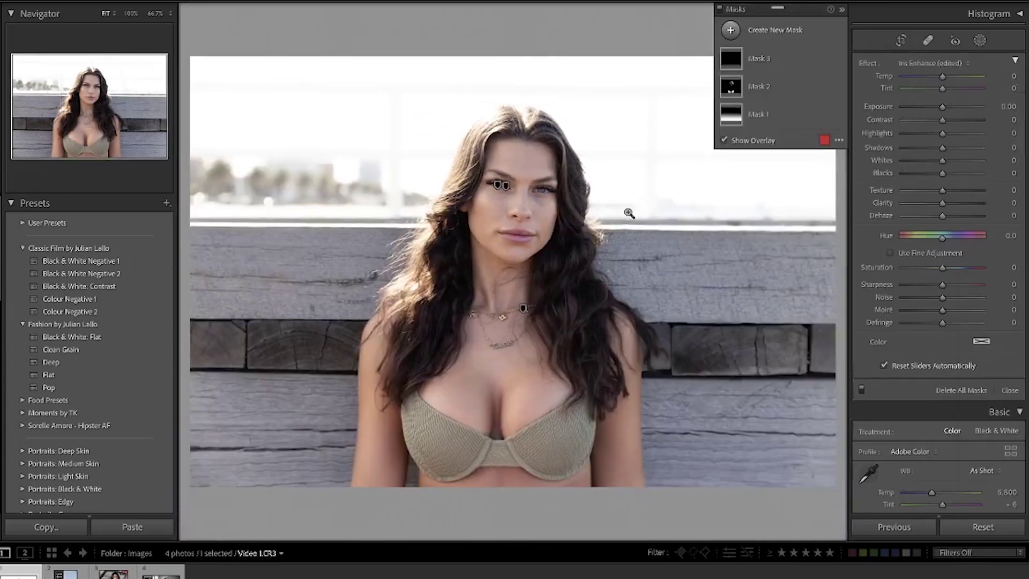
pyautogui.press('Return')
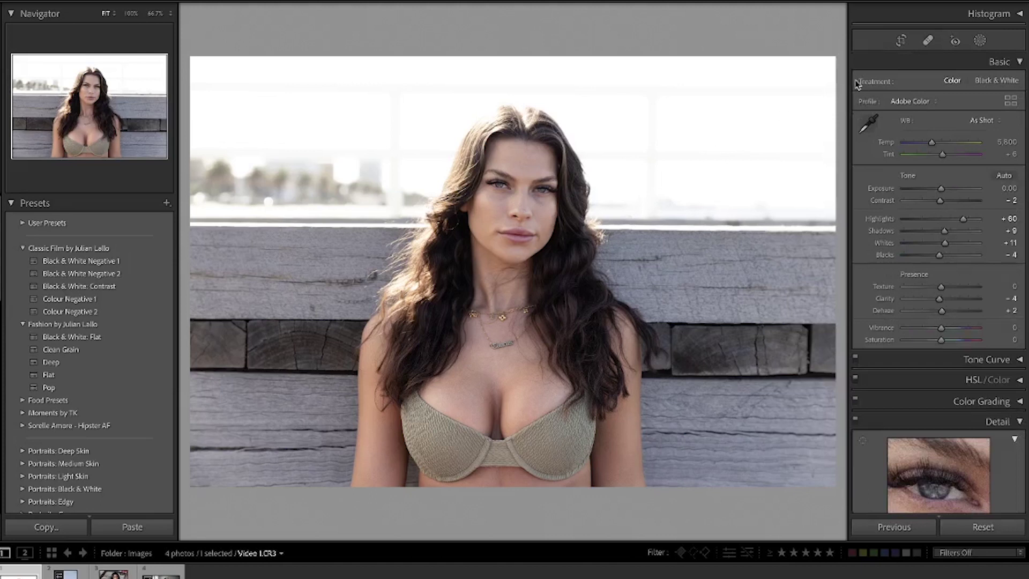
# Step: Reopen the iris mask and set its exposure to 0.36 and its saturation to 42
pyautogui.click(980, 41)
pyautogui.click(771, 57)
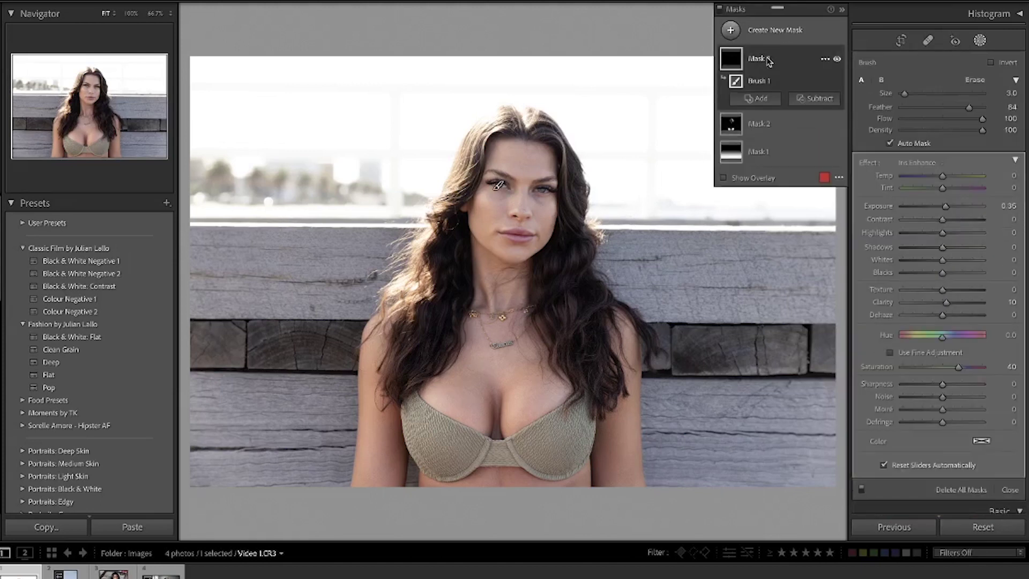
pyautogui.press('z')
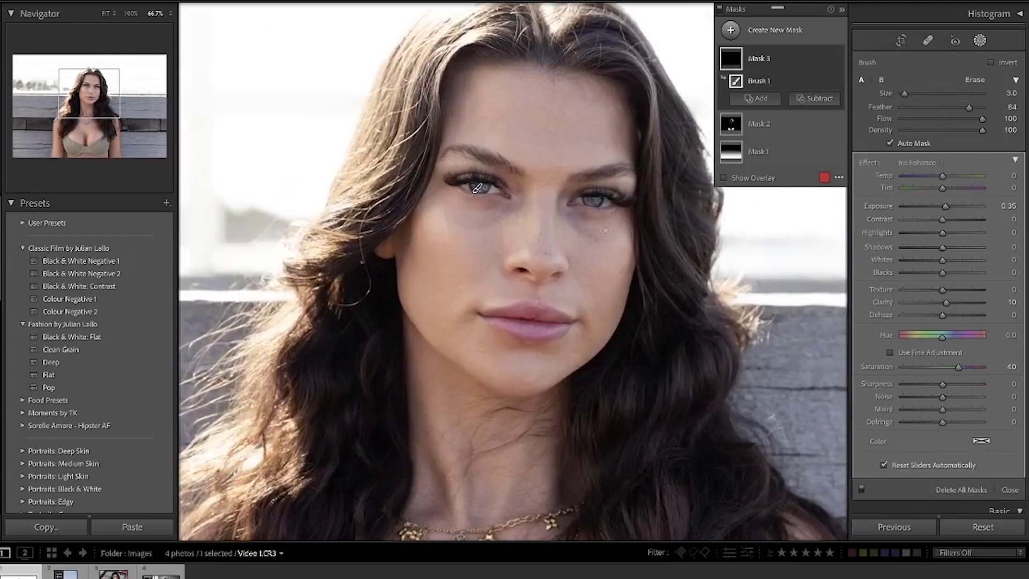
pyautogui.click(589, 200)
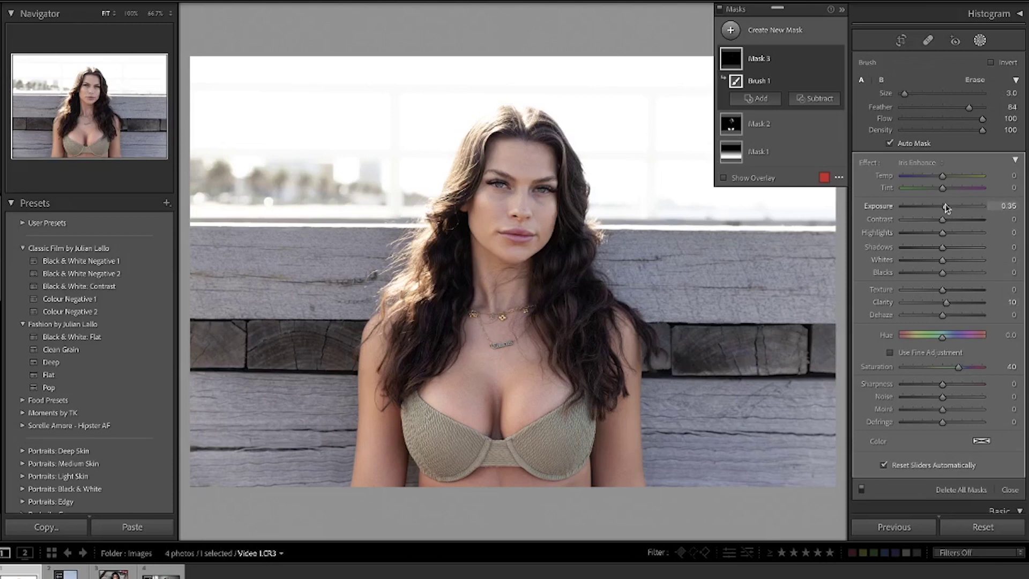
pyautogui.moveTo(947, 207); pyautogui.dragTo(945, 206)
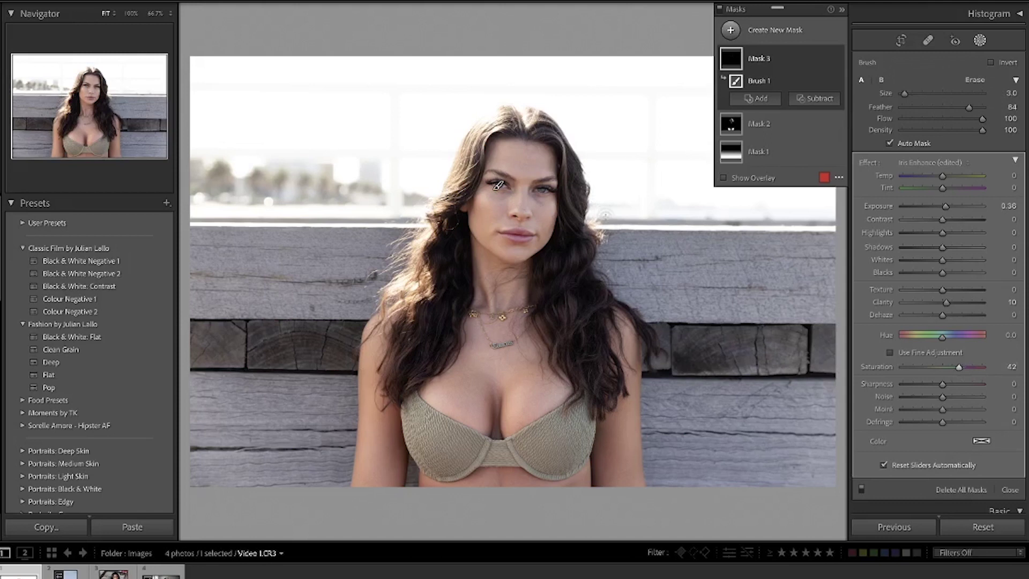
pyautogui.hotkey('shift', 'w')
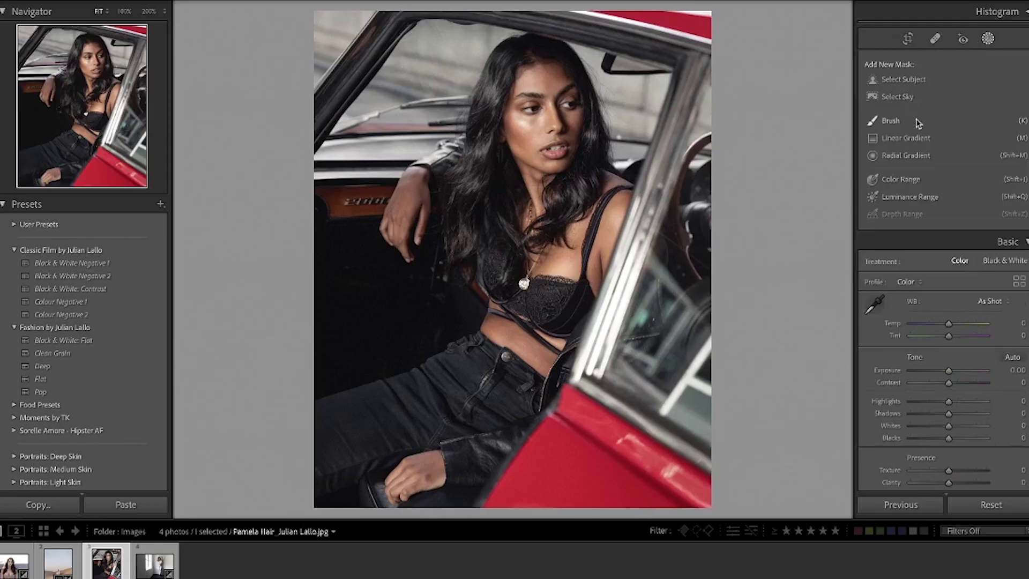
# Step: Create a brush mask with the Burn (Darken) effect on the car portrait
pyautogui.click(890, 120)
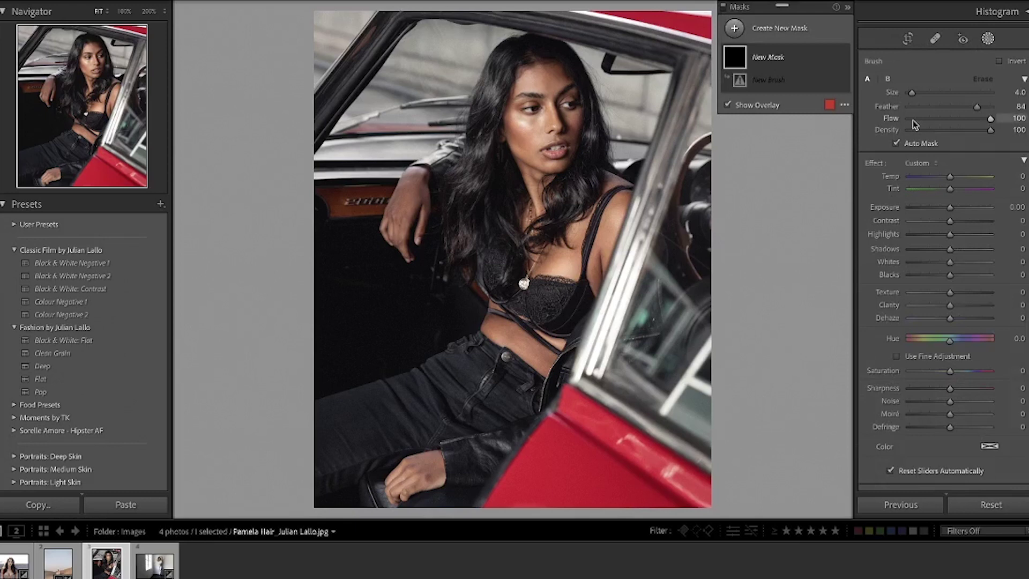
pyautogui.click(933, 165)
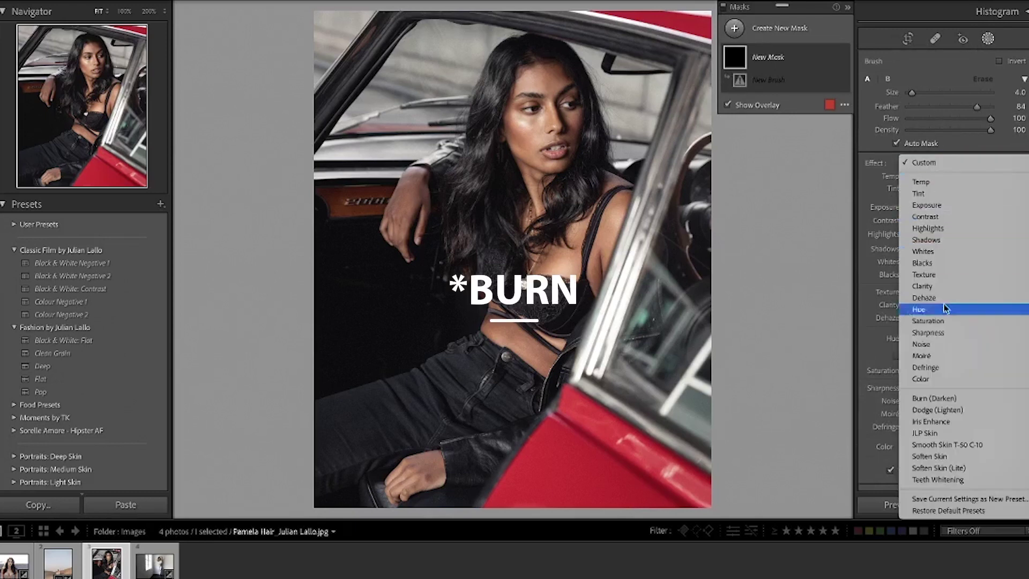
pyautogui.click(944, 400)
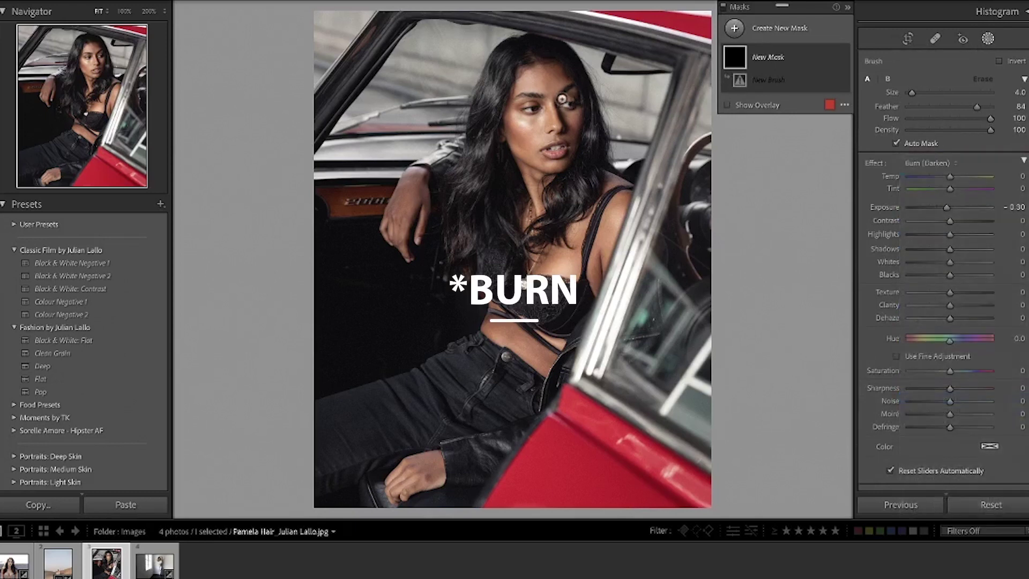
# Step: Burn the thin hairline along the forehead and temple with the brush
pyautogui.moveTo(525, 83); pyautogui.dragTo(559, 283)
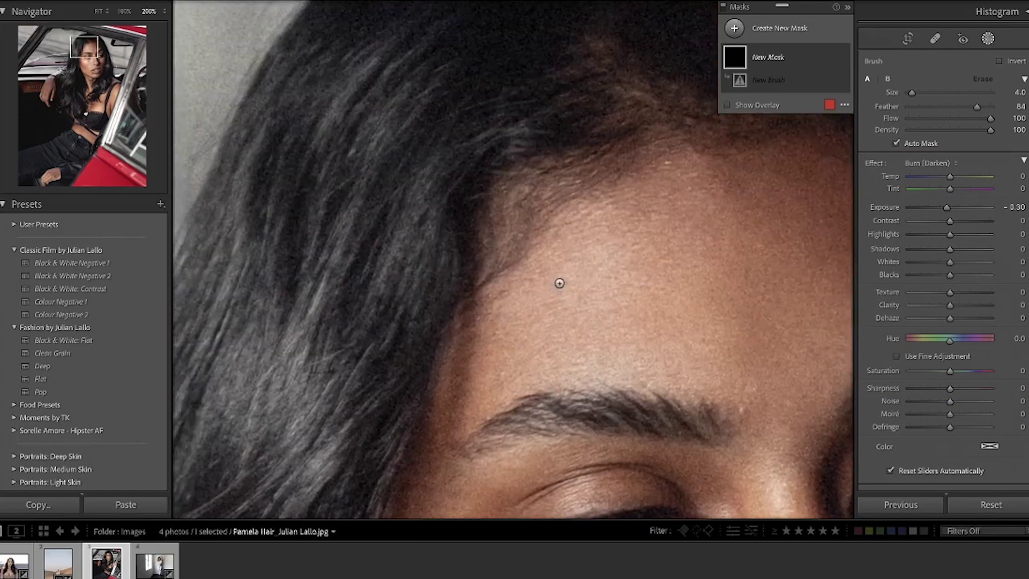
pyautogui.moveTo(558, 182)
pyautogui.mouseDown()
pyautogui.moveTo(509, 225)
pyautogui.moveTo(460, 349)
pyautogui.moveTo(476, 321)
pyautogui.mouseUp()
pyautogui.moveTo(571, 174); pyautogui.dragTo(594, 164)
pyautogui.moveTo(620, 75)
pyautogui.mouseDown()
pyautogui.moveTo(599, 68)
pyautogui.moveTo(606, 50)
pyautogui.moveTo(619, 77)
pyautogui.mouseUp()
# Step: Reduce the brush to size 5, burn the remaining hairline and both sides of the face, and compare with the mask hidden
pyautogui.hotkey('ctrl', '-')
pyautogui.hotkey('ctrl', '-')
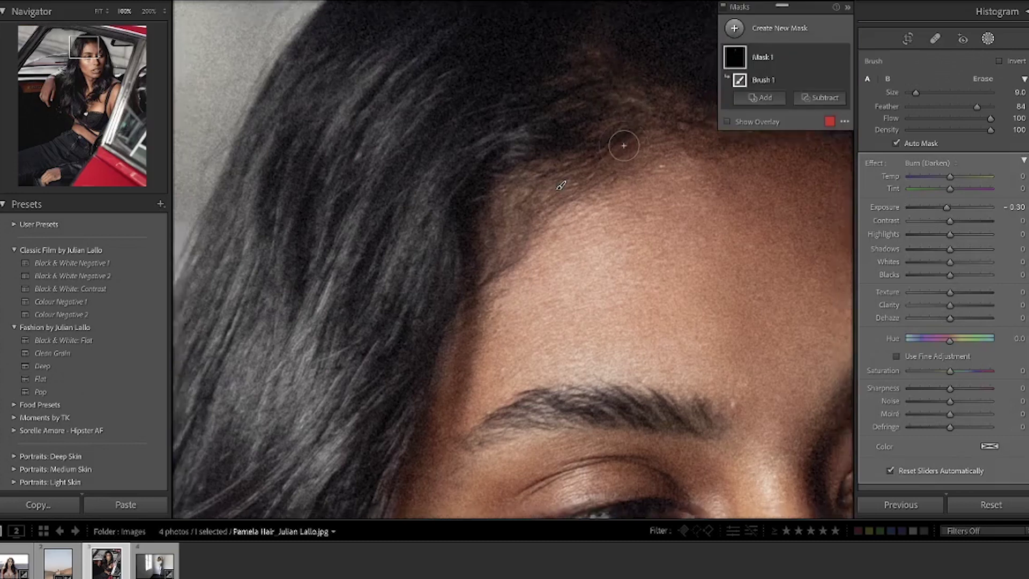
pyautogui.press('[')
pyautogui.press('[')
pyautogui.press('[')
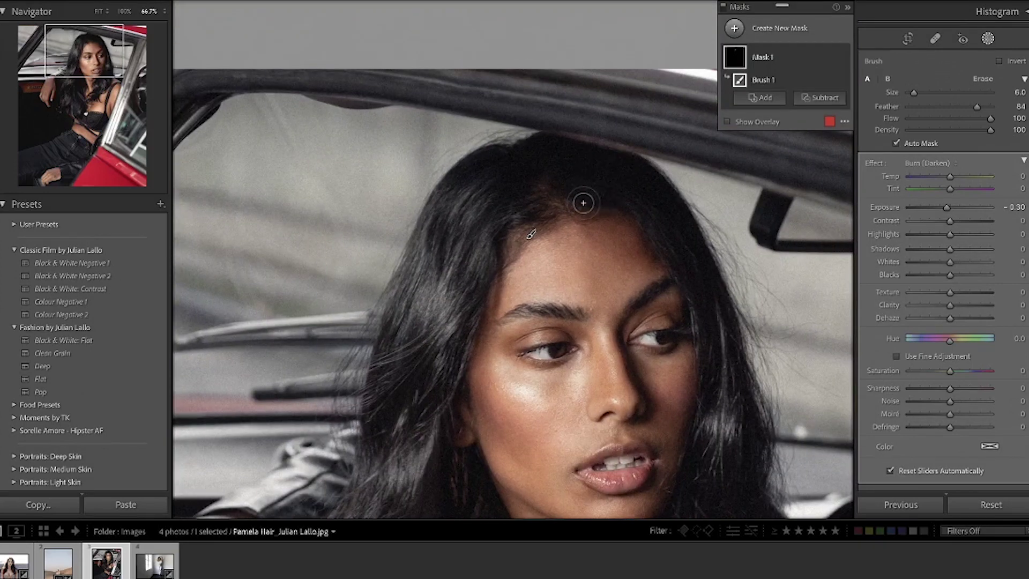
pyautogui.moveTo(581, 215); pyautogui.dragTo(588, 213)
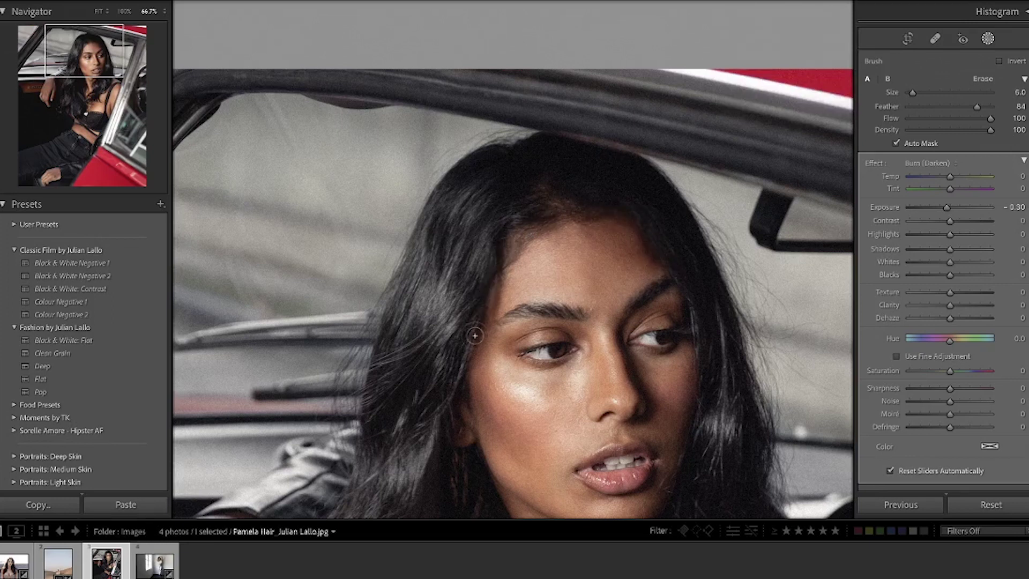
pyautogui.moveTo(475, 335); pyautogui.dragTo(468, 362)
pyautogui.moveTo(709, 370); pyautogui.dragTo(672, 468)
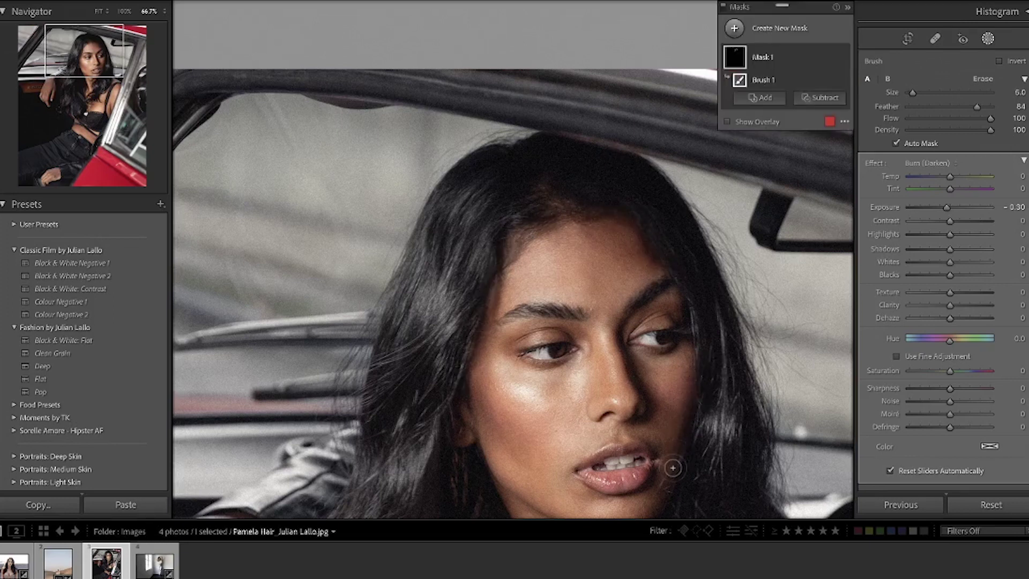
pyautogui.click(842, 57)
pyautogui.click(843, 58)
# Step: Create a second brush mask with the Dodge (Lighten) effect
pyautogui.click(735, 30)
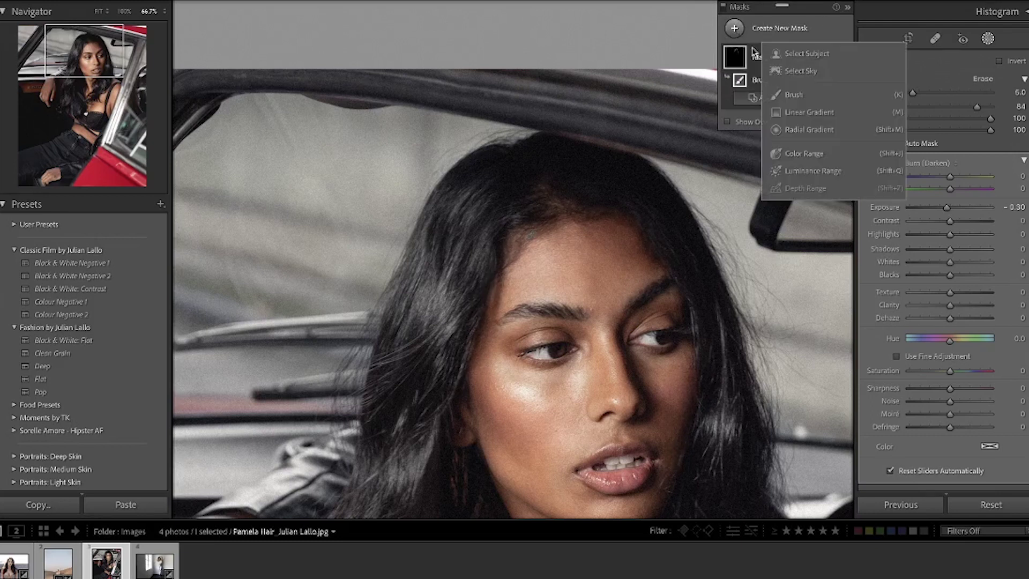
pyautogui.click(800, 96)
pyautogui.click(935, 162)
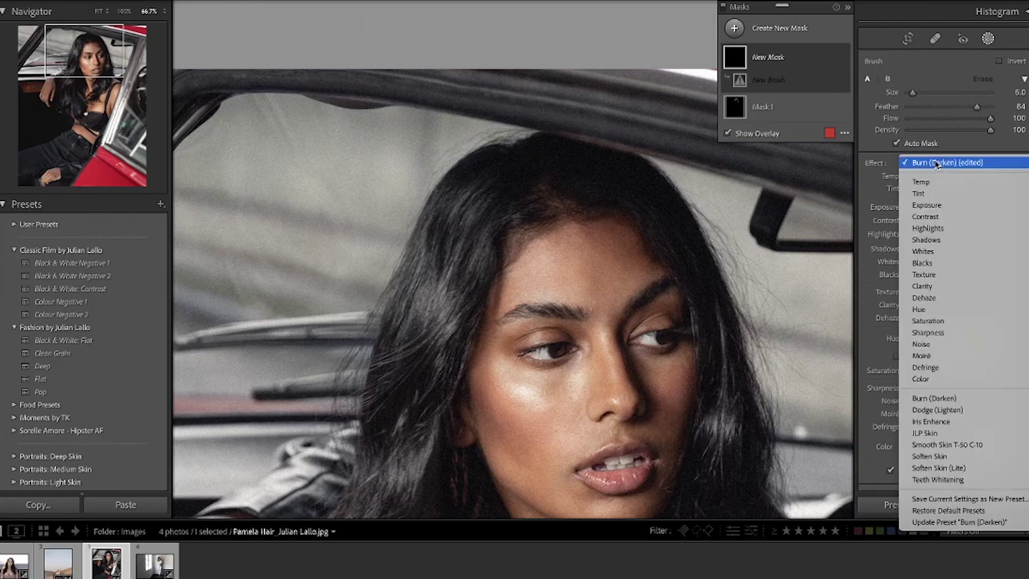
pyautogui.click(938, 410)
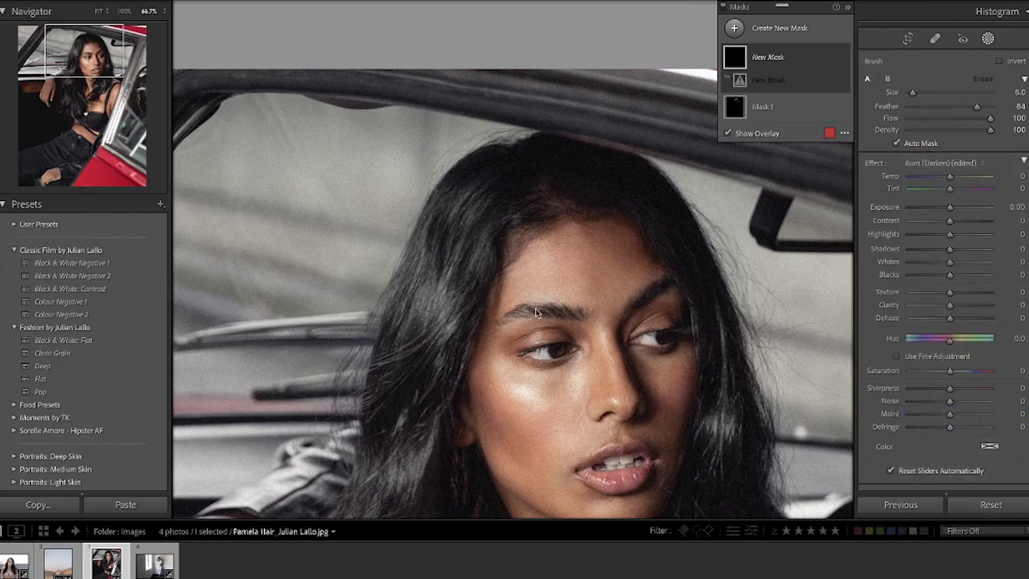
# Step: Dodge the shiny highlights of the hair from the crown down to the ends on both sides
pyautogui.moveTo(446, 289)
pyautogui.mouseDown()
pyautogui.moveTo(437, 305)
pyautogui.moveTo(438, 292)
pyautogui.mouseUp()
pyautogui.moveTo(445, 232); pyautogui.dragTo(462, 210)
pyautogui.moveTo(707, 393); pyautogui.dragTo(730, 408)
pyautogui.scroll(-5, 401, 246)
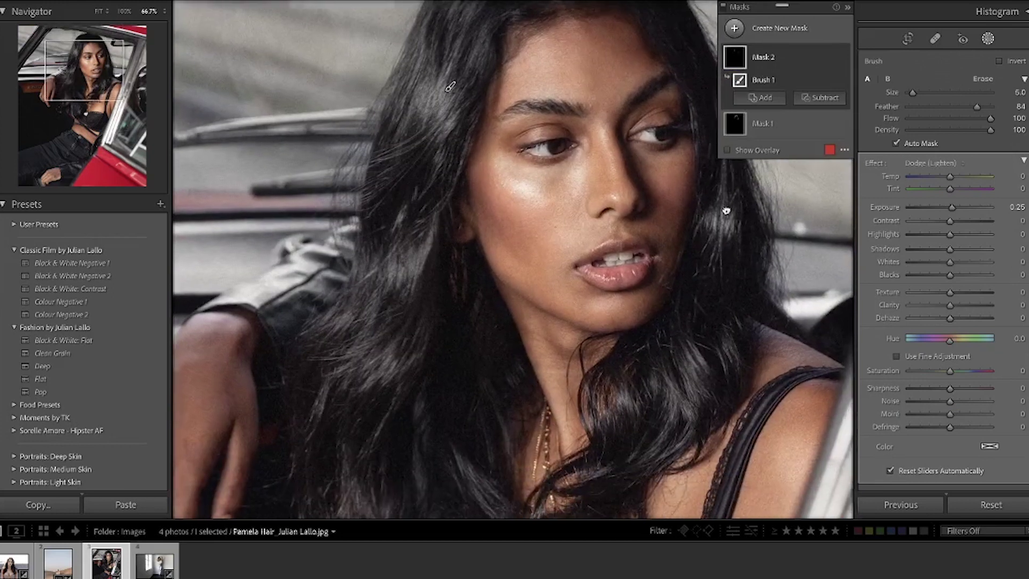
pyautogui.moveTo(400, 246)
pyautogui.mouseDown()
pyautogui.moveTo(418, 227)
pyautogui.moveTo(403, 252)
pyautogui.mouseUp()
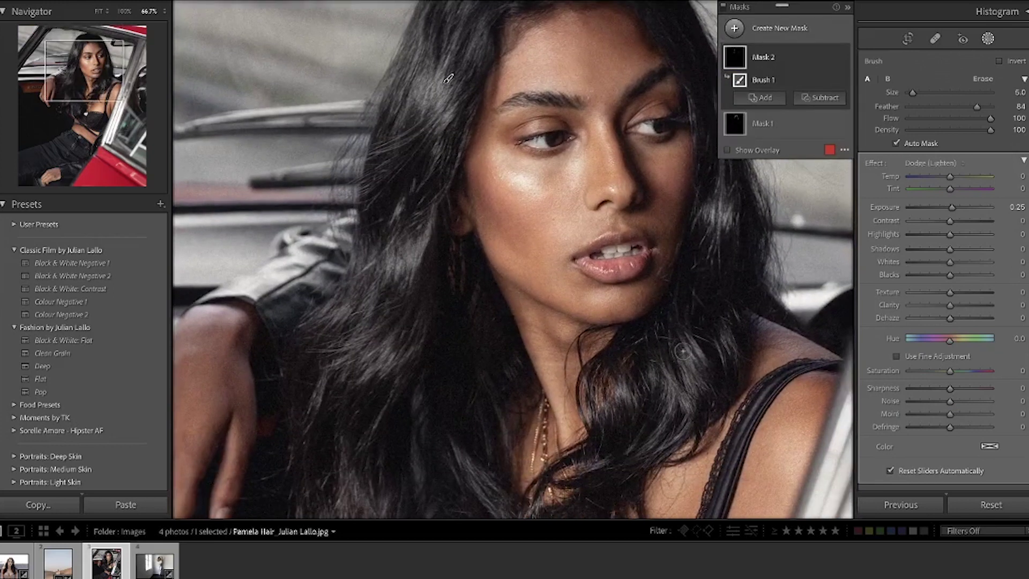
pyautogui.moveTo(677, 375)
pyautogui.mouseDown()
pyautogui.moveTo(699, 417)
pyautogui.moveTo(714, 389)
pyautogui.mouseUp()
pyautogui.moveTo(390, 341); pyautogui.dragTo(423, 413)
pyautogui.scroll(-3, 423, 412)
pyautogui.moveTo(425, 360); pyautogui.dragTo(475, 416)
pyautogui.click(465, 389)
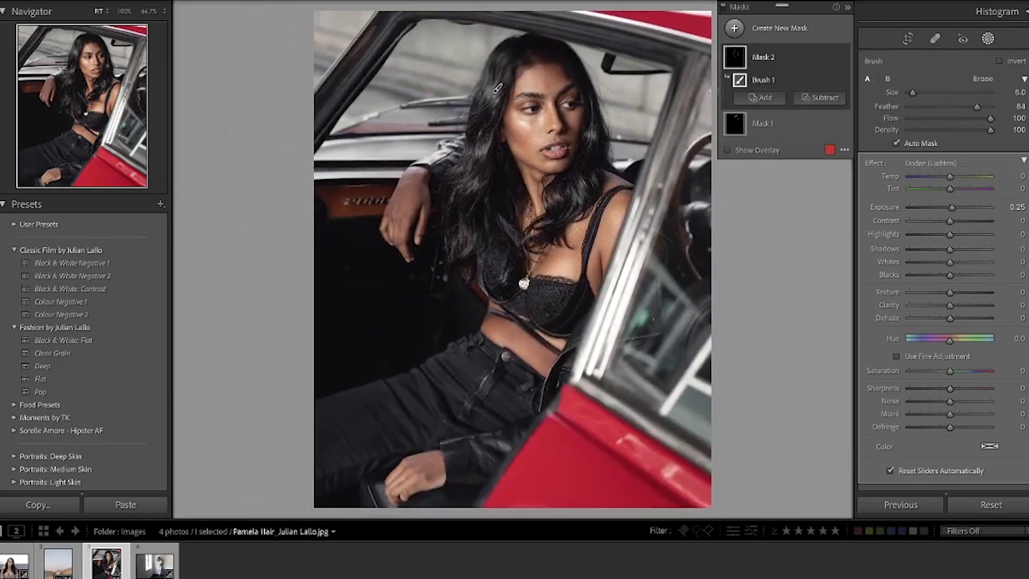
# Step: Toggle the dodge mask's visibility repeatedly to compare the hair with and without the lightening
pyautogui.click(843, 58)
pyautogui.click(843, 58)
pyautogui.click(843, 57)
pyautogui.click(843, 58)
pyautogui.click(842, 58)
pyautogui.click(842, 58)
pyautogui.click(842, 58)
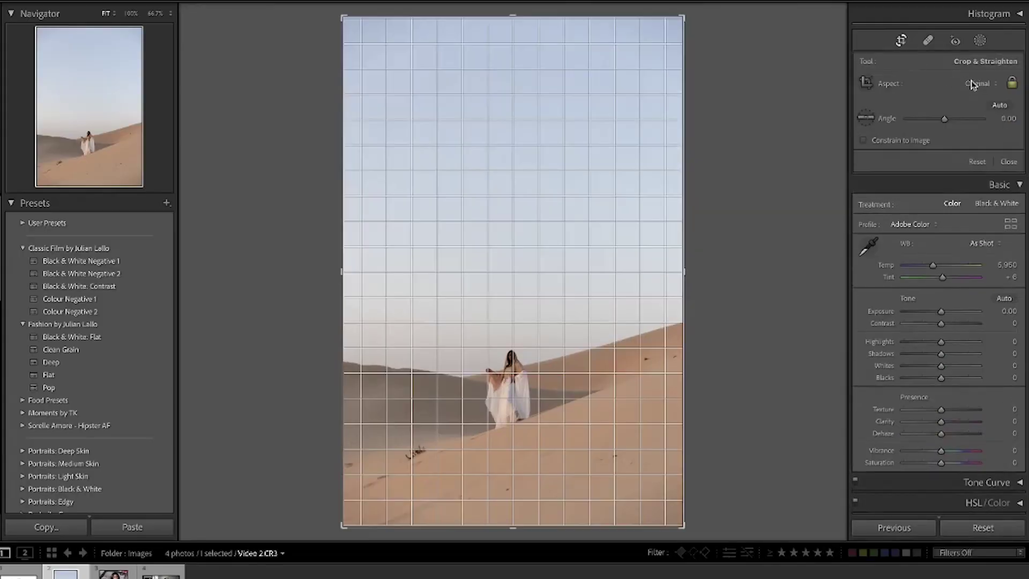
# Step: Crop the desert photo to the 4 x 5 / 8 x 10 aspect ratio and apply the Pop preset
pyautogui.click(973, 85)
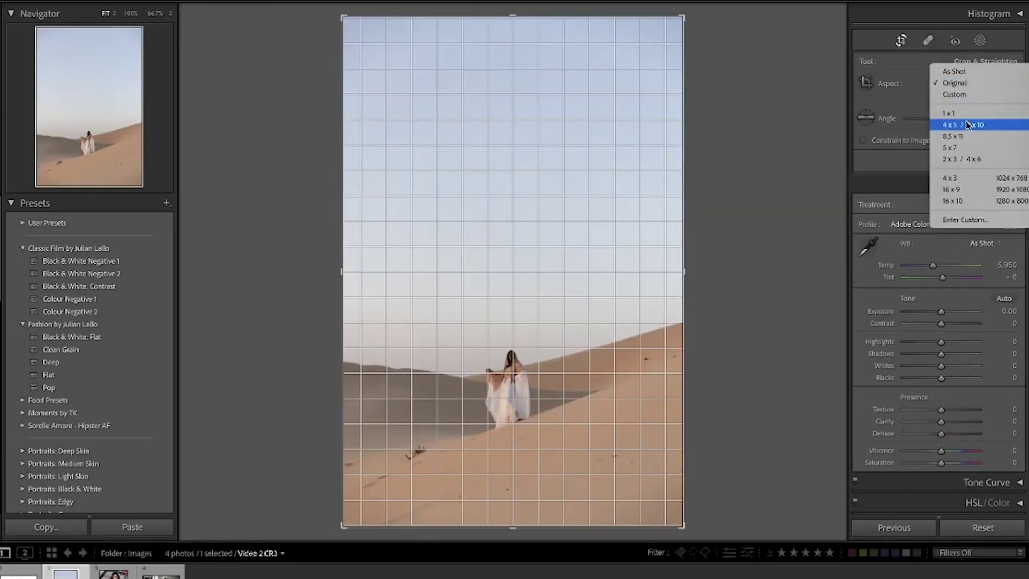
pyautogui.click(967, 125)
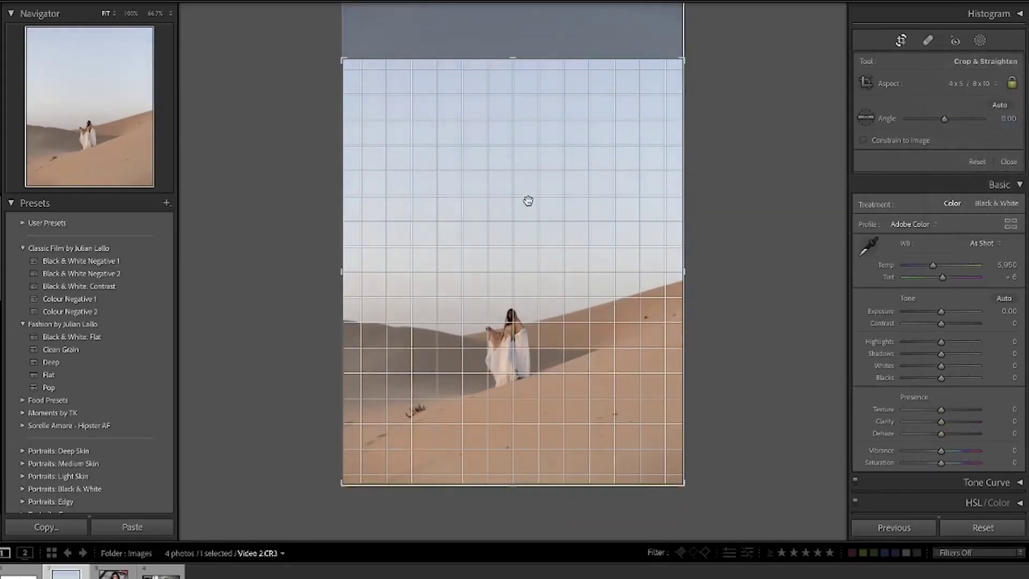
pyautogui.press('Return')
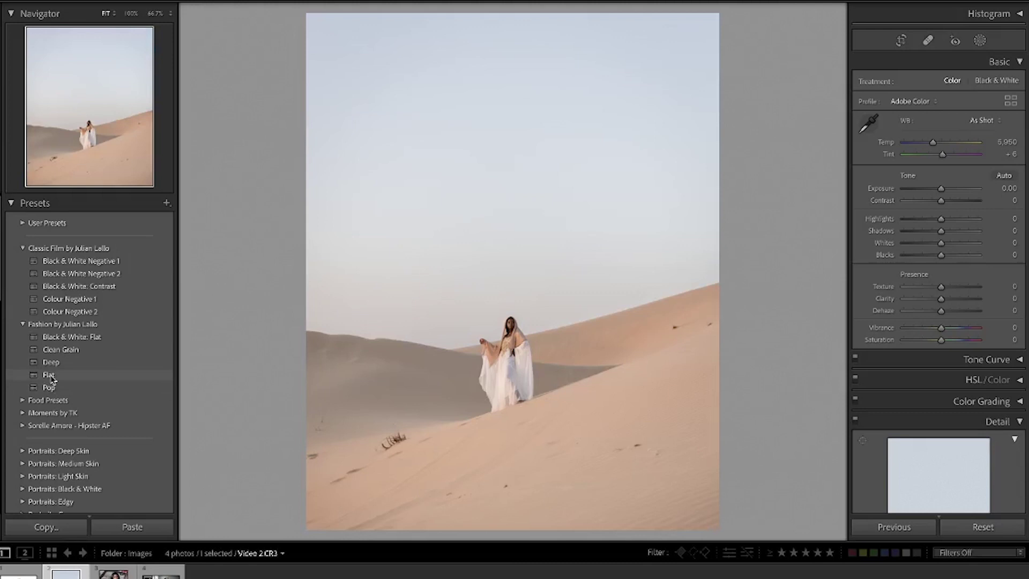
pyautogui.click(50, 387)
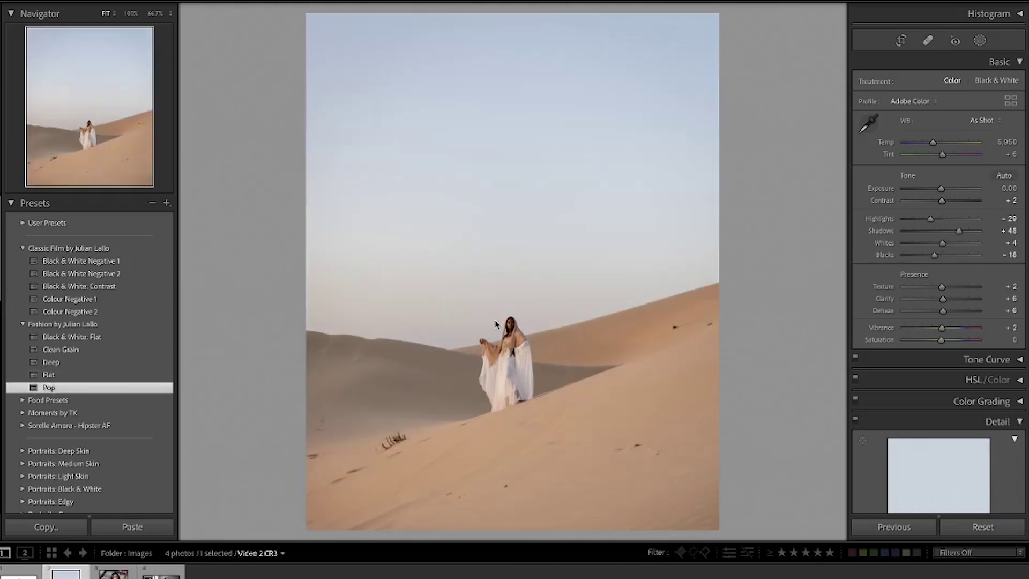
# Step: Heal the dark specks on the dune slope right of the woman and on the foreground sand
pyautogui.click(928, 40)
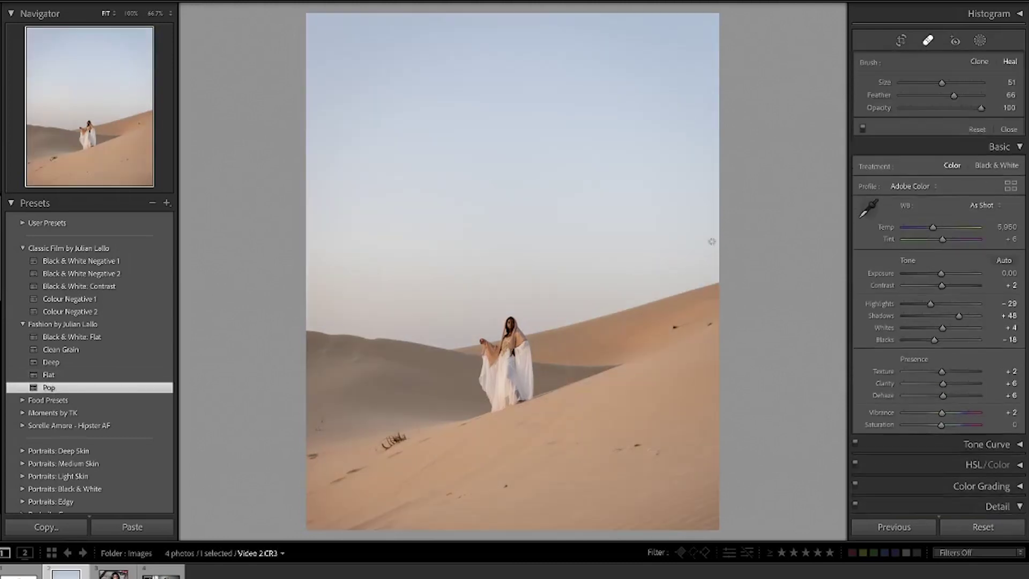
pyautogui.press('z')
pyautogui.click(682, 323)
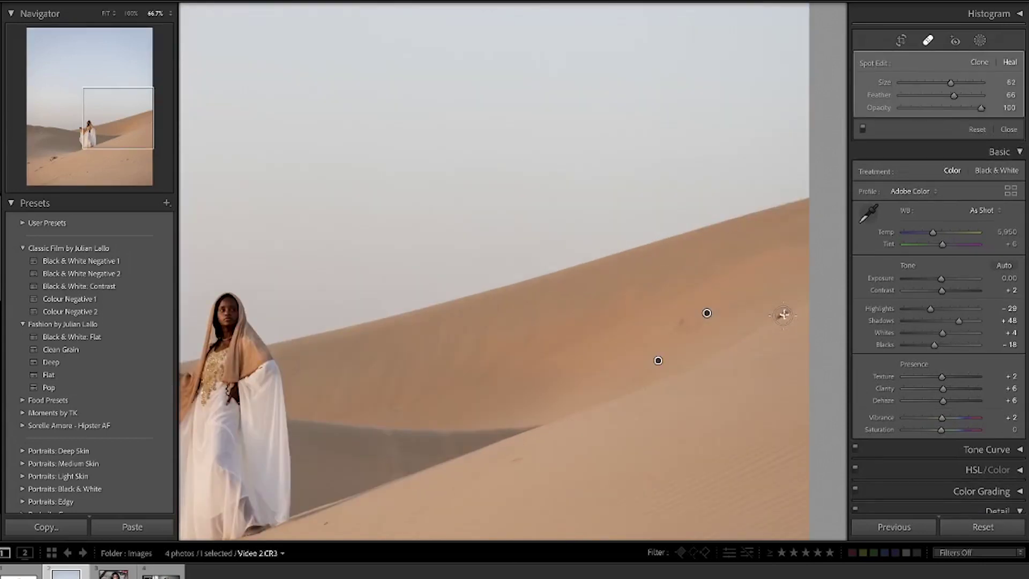
pyautogui.press('z')
pyautogui.click(451, 491)
pyautogui.click(504, 485)
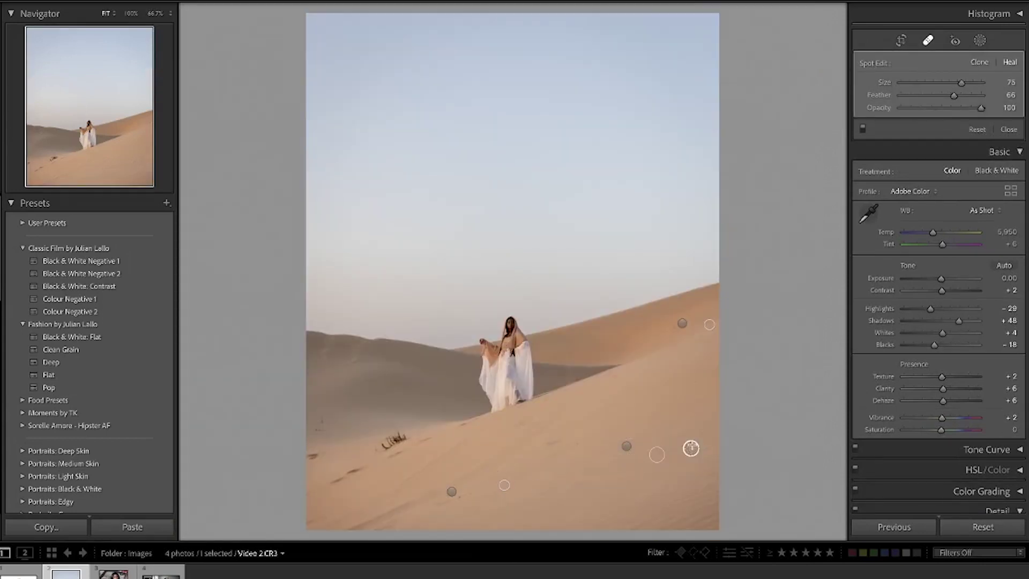
# Step: Heal the marks and footprints along the sand's left edge and remove the dry plant with a larger Heal brush
pyautogui.press('z')
pyautogui.click(380, 280)
pyautogui.moveTo(365, 303); pyautogui.dragTo(362, 175)
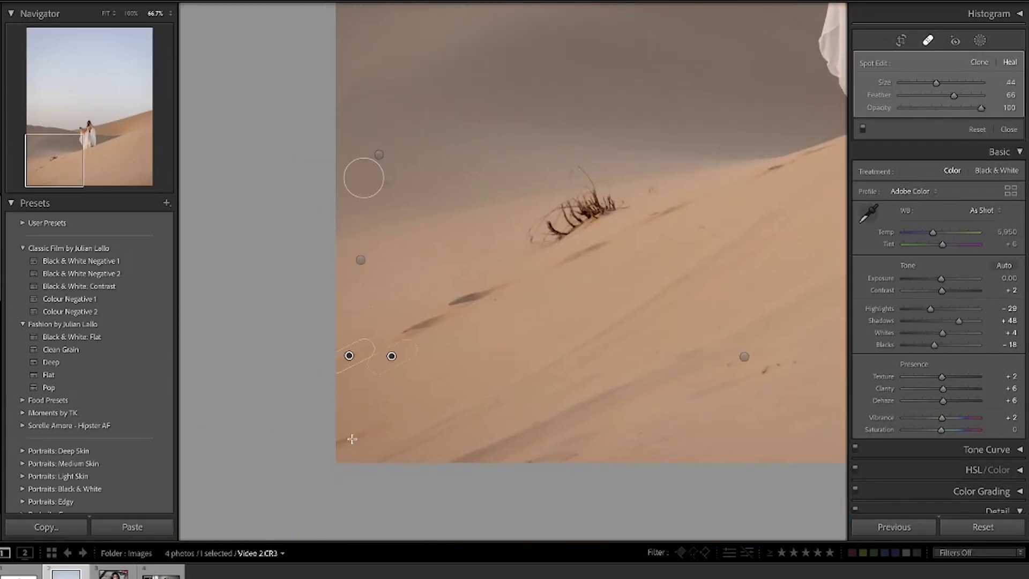
pyautogui.click(574, 256)
pyautogui.click(666, 210)
pyautogui.press(']')
pyautogui.moveTo(584, 177)
pyautogui.mouseDown()
pyautogui.moveTo(557, 239)
pyautogui.moveTo(582, 212)
pyautogui.mouseUp()
pyautogui.moveTo(465, 216); pyautogui.dragTo(545, 230)
# Step: Heal the small specks and streaks left around the removed plant and on the foreground sand with a smaller brush
pyautogui.press('[')
pyautogui.press('[')
pyautogui.press('[')
pyautogui.click(742, 379)
pyautogui.click(651, 193)
pyautogui.moveTo(756, 175); pyautogui.dragTo(590, 211)
# Step: Clean up the remaining blemishes and footprints on the lower dune with an even smaller Heal brush and finish healing
pyautogui.press('[')
pyautogui.press('[')
pyautogui.hotkey('ctrl', '=')
pyautogui.hotkey('ctrl', '=')
pyautogui.moveTo(462, 266); pyautogui.dragTo(622, 206)
pyautogui.press('z')
pyautogui.press('z')
pyautogui.moveTo(472, 365); pyautogui.dragTo(584, 357)
pyautogui.press('[')
pyautogui.moveTo(713, 300); pyautogui.dragTo(535, 387)
pyautogui.press('z')
pyautogui.press('q')
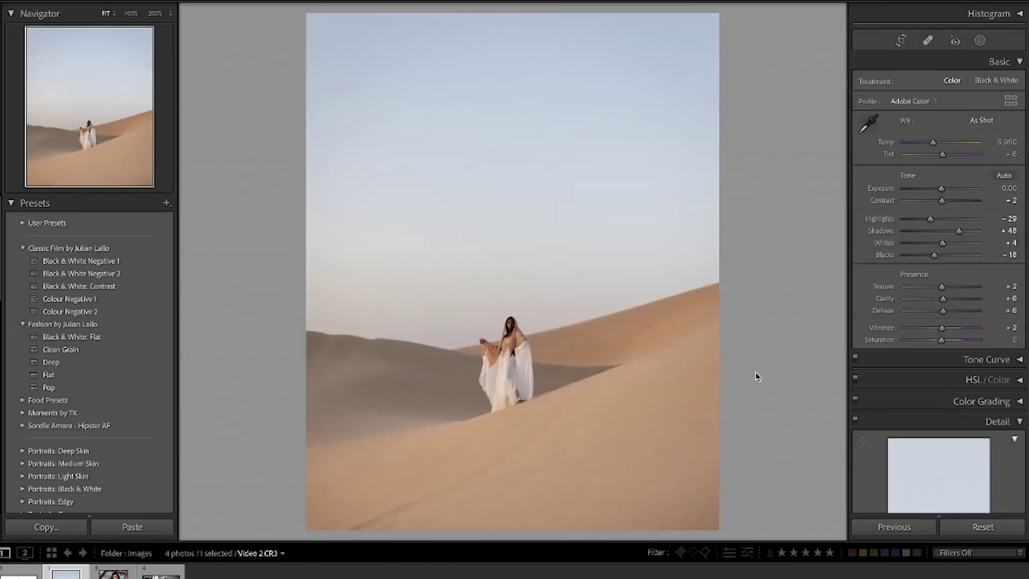
# Step: Compare the desert photo before and after the healing
pyautogui.press('\\')
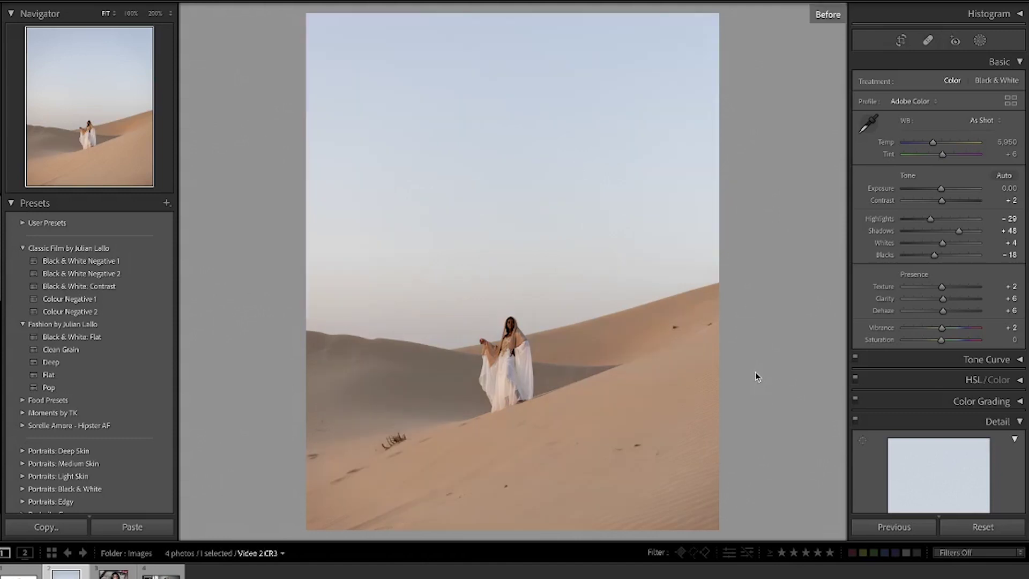
pyautogui.press('\\')
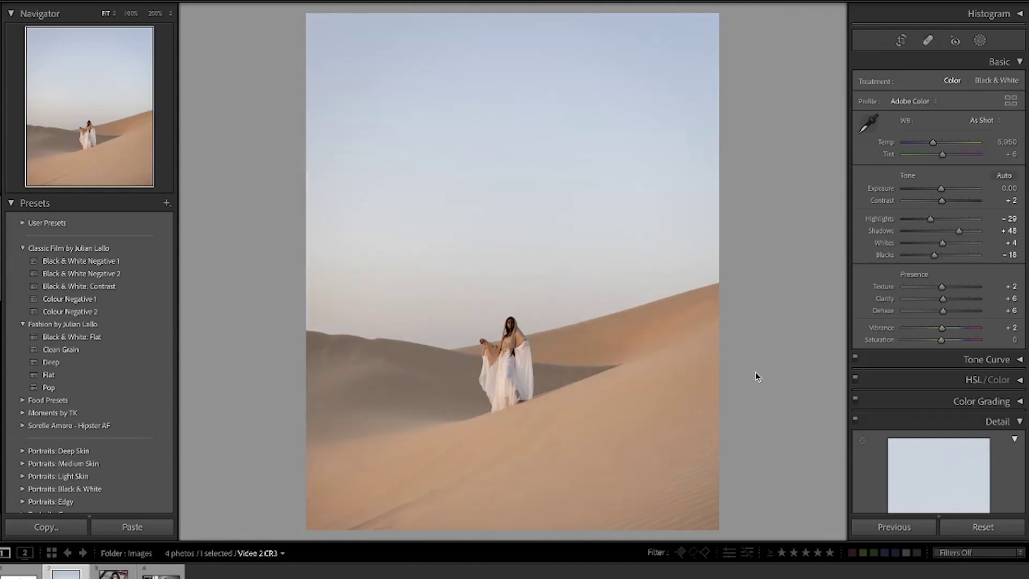
pyautogui.press('\\')
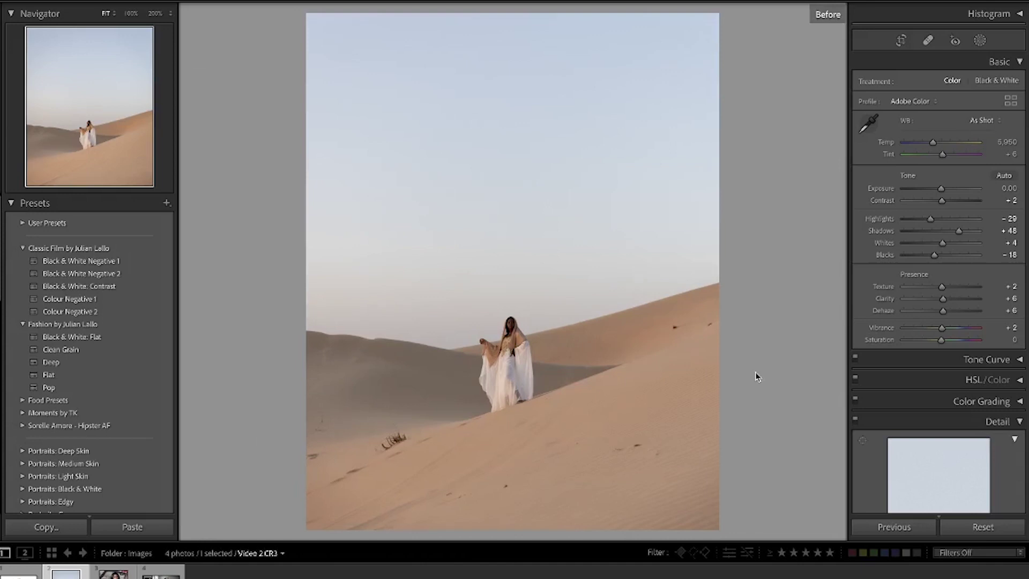
pyautogui.press('\\')
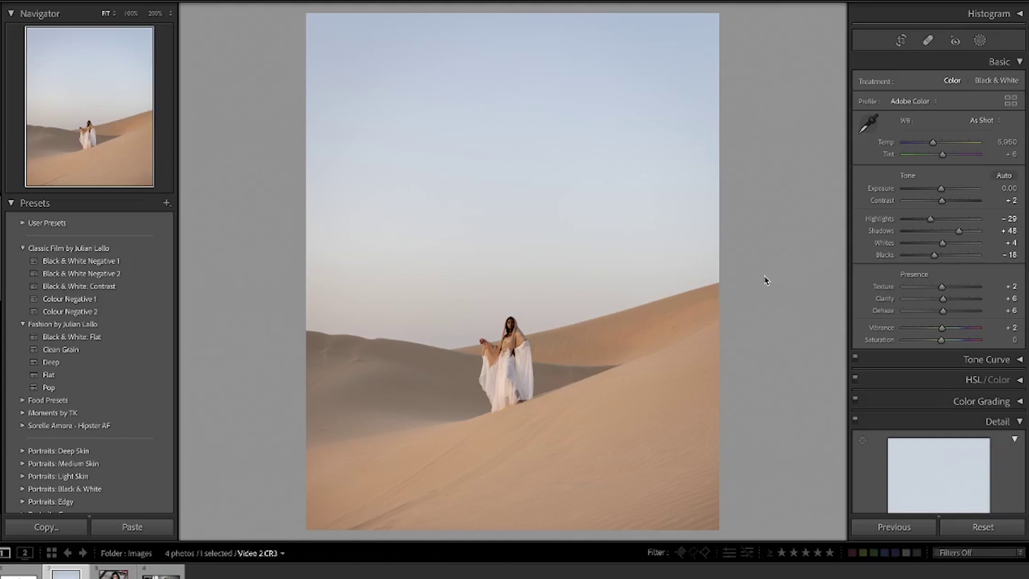
# Step: Add a radial gradient mask centred over the woman in the desert with a feather of 35
pyautogui.click(980, 41)
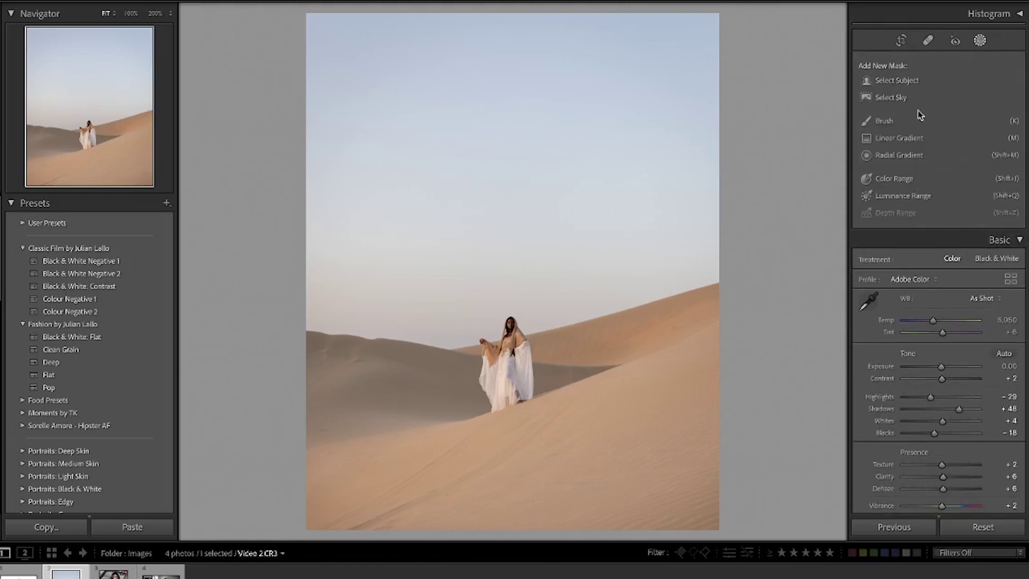
pyautogui.click(900, 155)
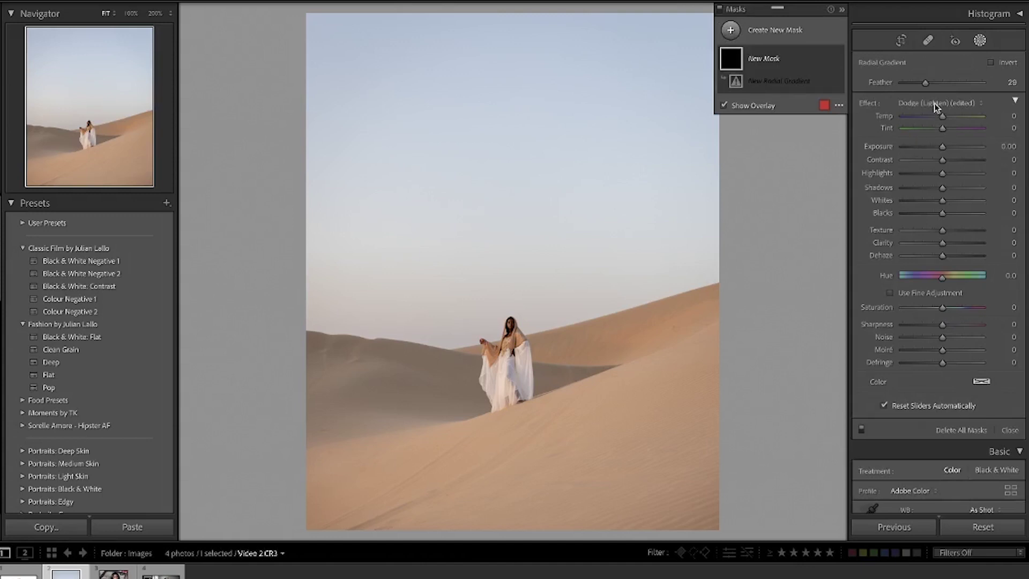
pyautogui.moveTo(503, 342); pyautogui.dragTo(522, 391)
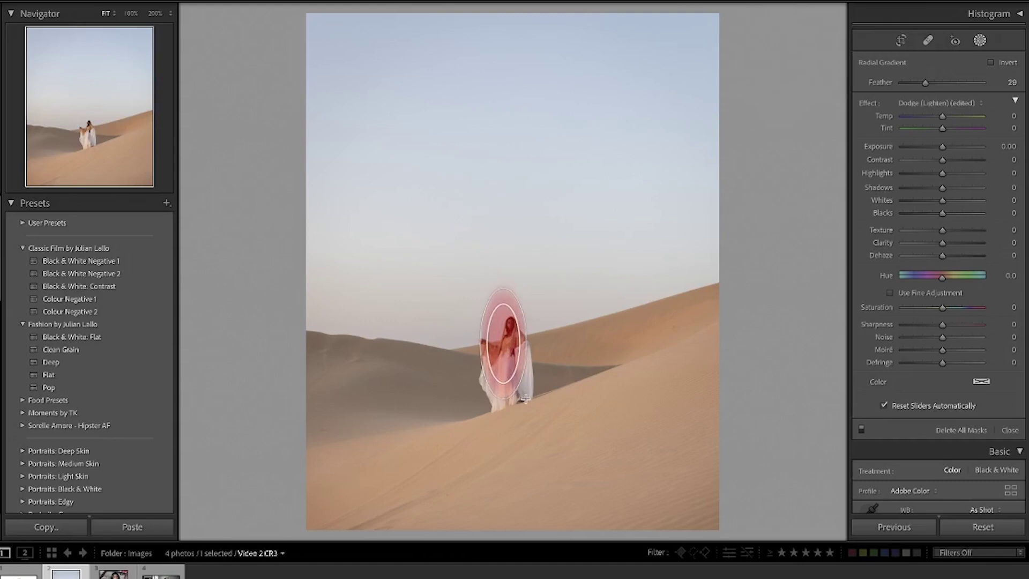
pyautogui.moveTo(504, 344); pyautogui.dragTo(511, 366)
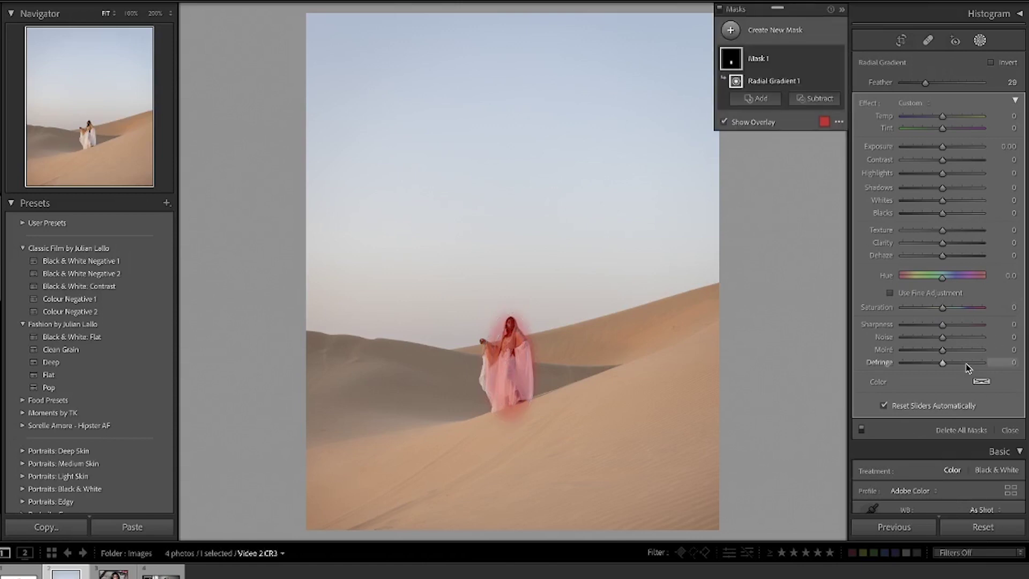
pyautogui.moveTo(925, 84); pyautogui.dragTo(930, 84)
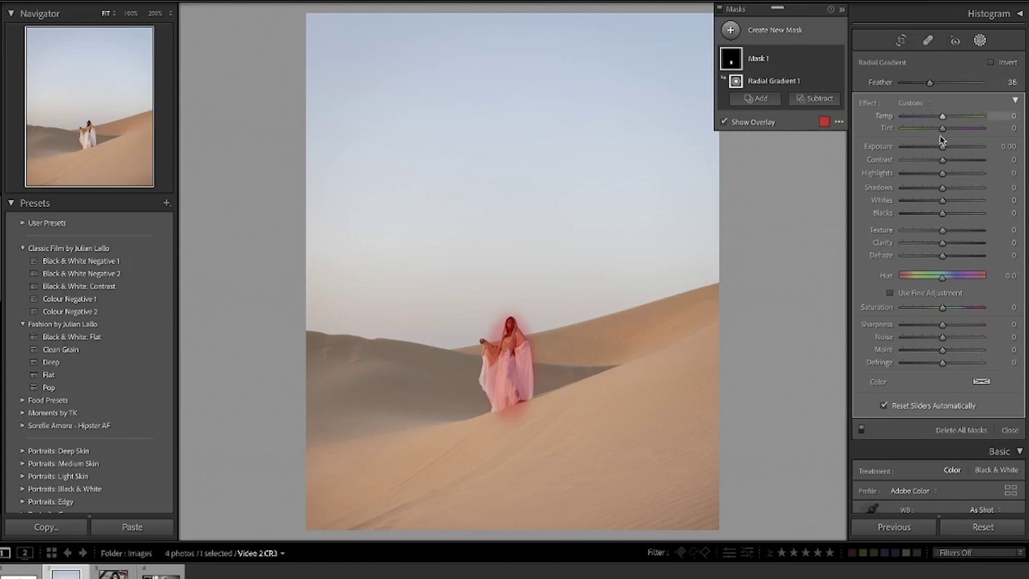
# Step: Brighten the woman's radial mask with exposure 0.16 and highlights 14, and slightly raise its shadows and contrast
pyautogui.press('o')
pyautogui.moveTo(943, 148); pyautogui.dragTo(946, 192)
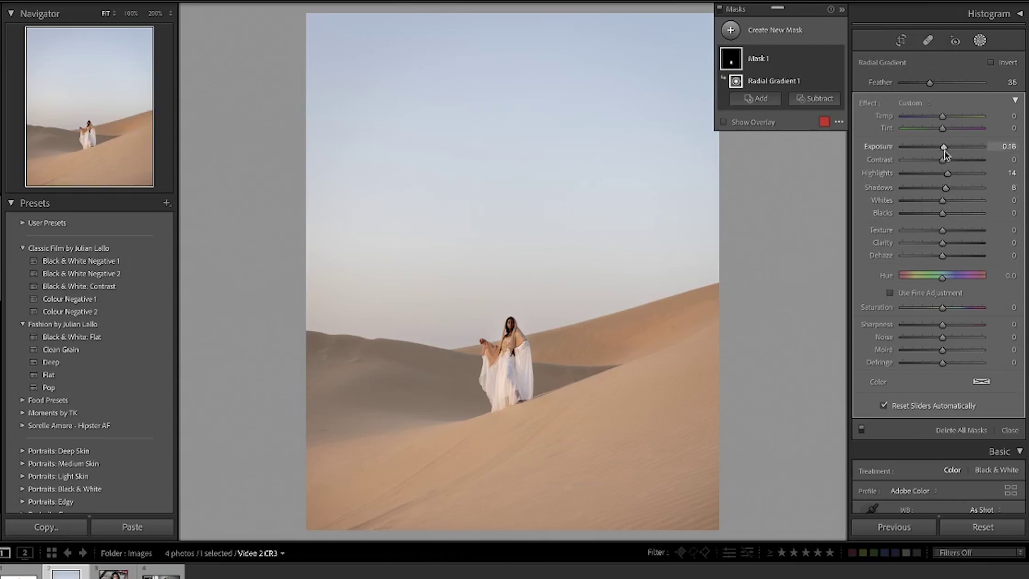
pyautogui.moveTo(944, 159); pyautogui.dragTo(946, 159)
# Step: Toggle the radial mask's visibility to compare the woman with and without the brightening, and finish masking
pyautogui.click(837, 60)
pyautogui.click(837, 60)
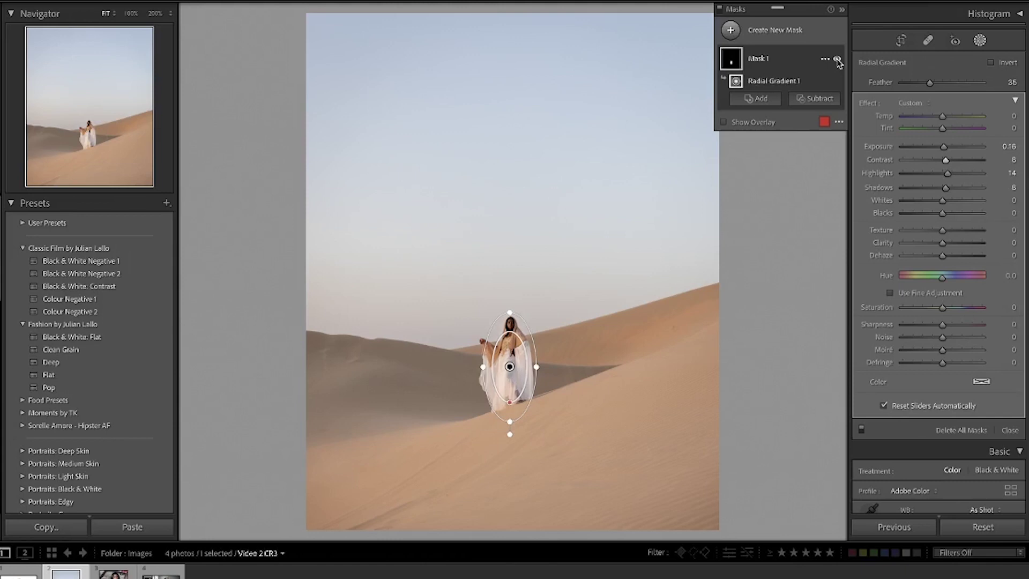
pyautogui.click(837, 59)
pyautogui.click(837, 59)
pyautogui.click(837, 59)
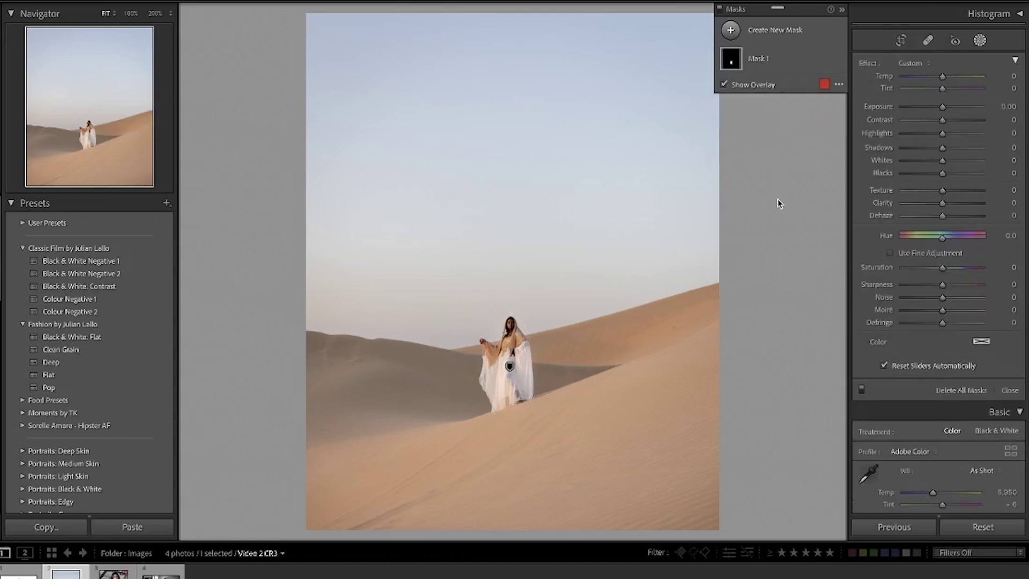
pyautogui.hotkey('shift', 'w')
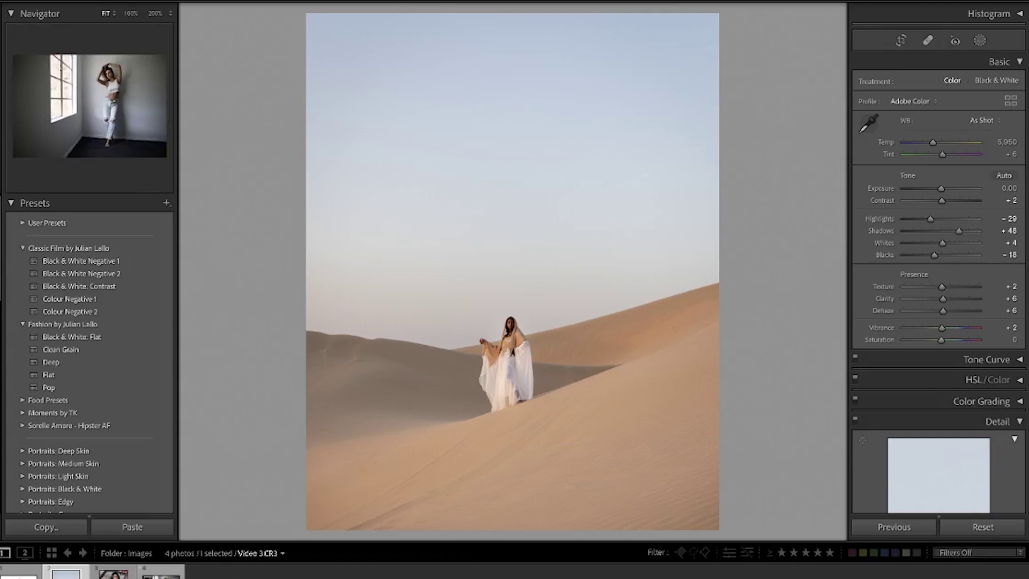
# Step: Open the photo Video 3.CR3 of the woman by the window and apply the Clean Grain preset
pyautogui.click(161, 572)
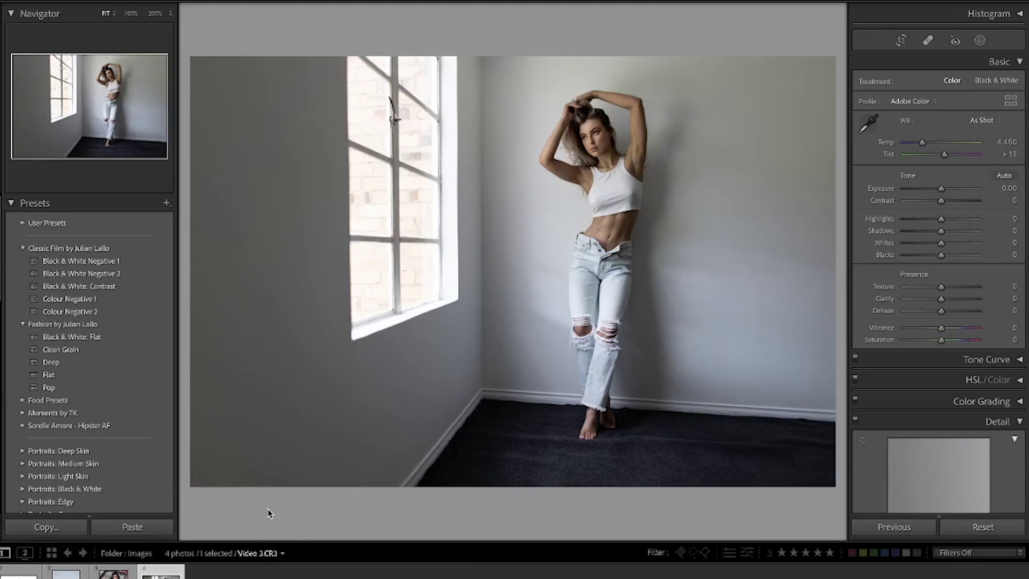
pyautogui.click(76, 354)
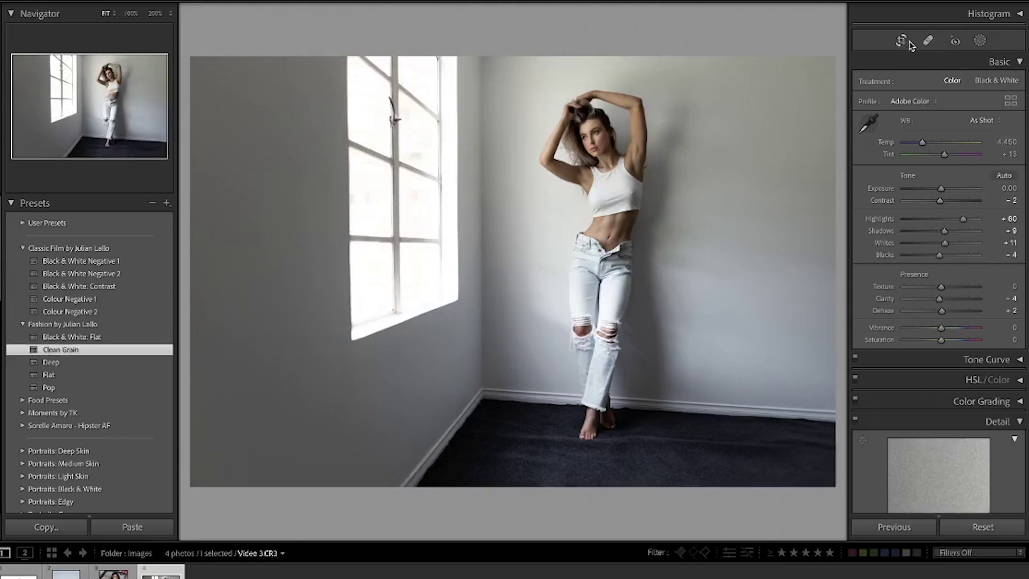
# Step: Add a linear gradient mask from the photo's left edge across the room and darken it with exposure -0.33
pyautogui.click(980, 40)
pyautogui.click(917, 140)
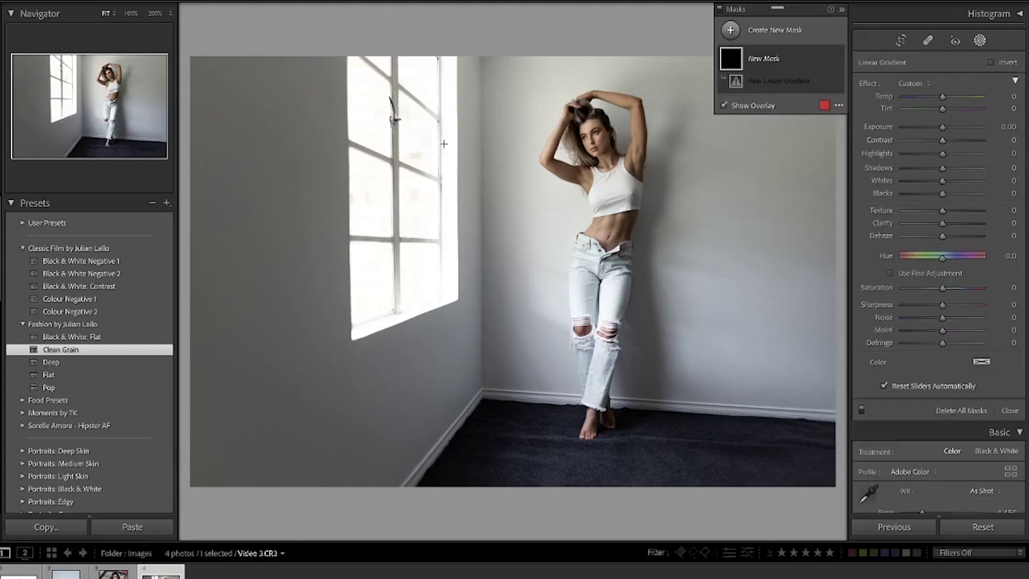
pyautogui.moveTo(186, 217); pyautogui.dragTo(710, 219)
pyautogui.moveTo(942, 127); pyautogui.dragTo(940, 128)
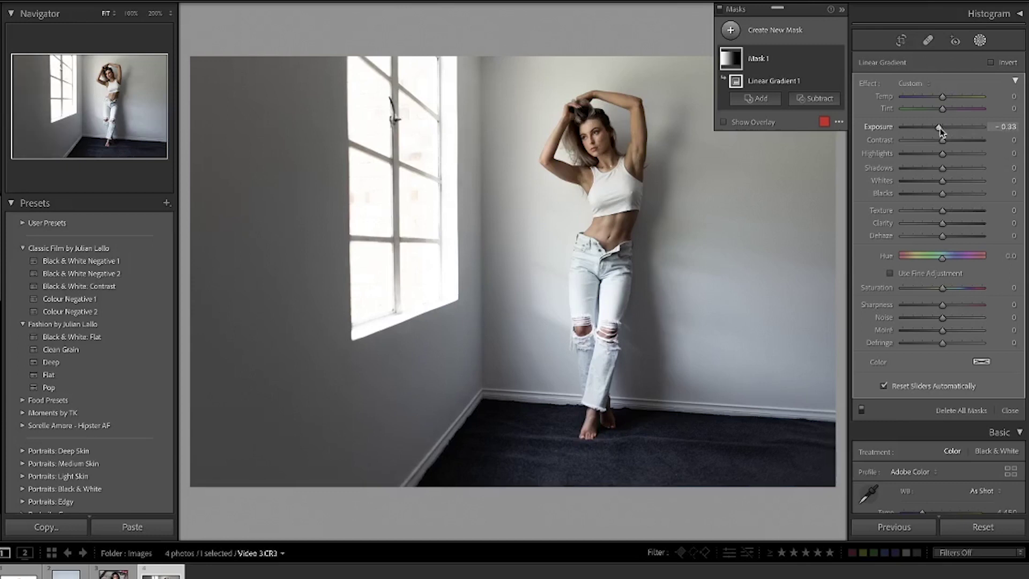
pyautogui.press('\\')
pyautogui.press('\\')
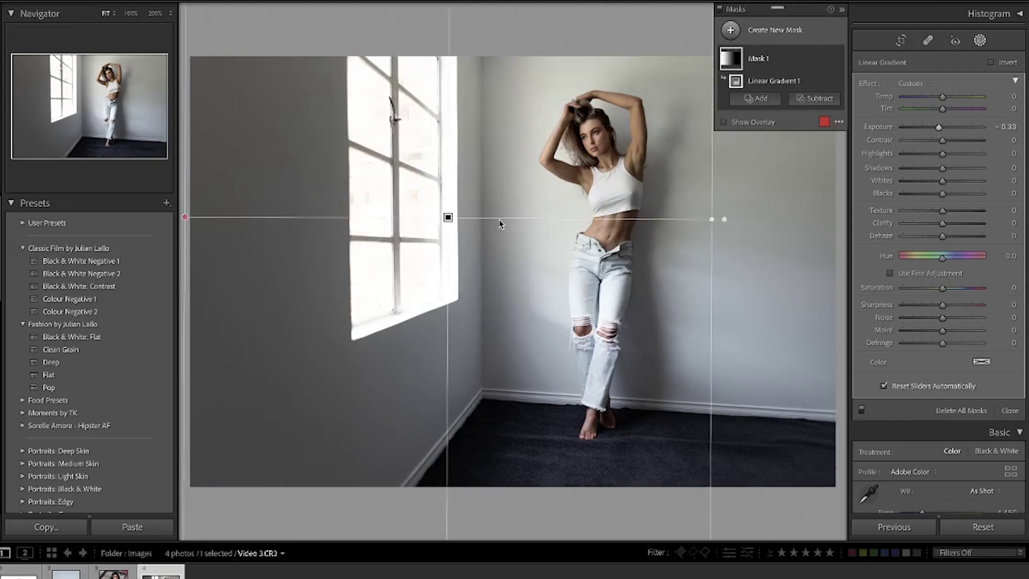
# Step: Shift the darkening gradient slightly right and shorten its fade so it ends closer to the woman
pyautogui.moveTo(448, 218); pyautogui.dragTo(477, 219)
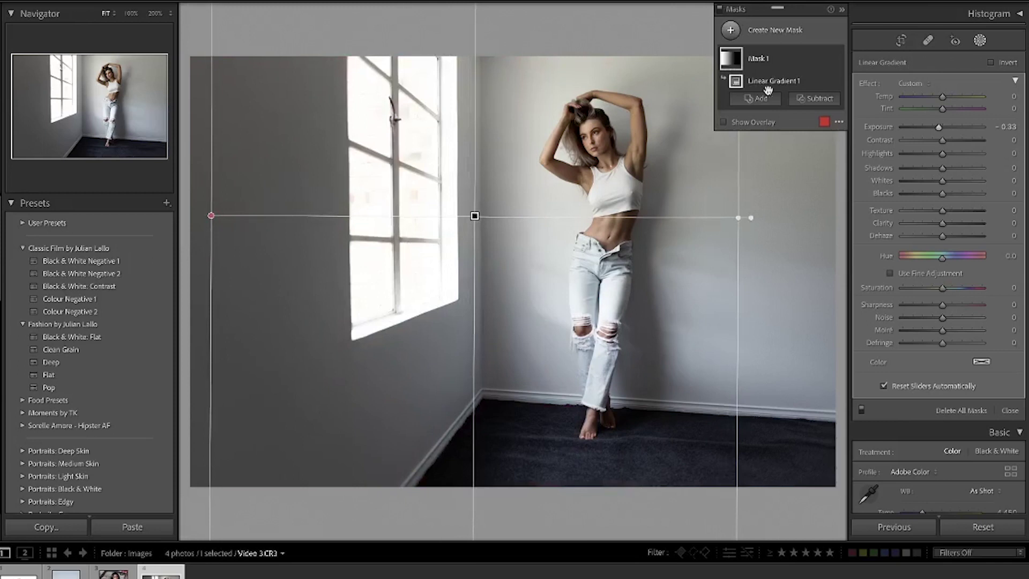
pyautogui.moveTo(739, 217); pyautogui.dragTo(705, 217)
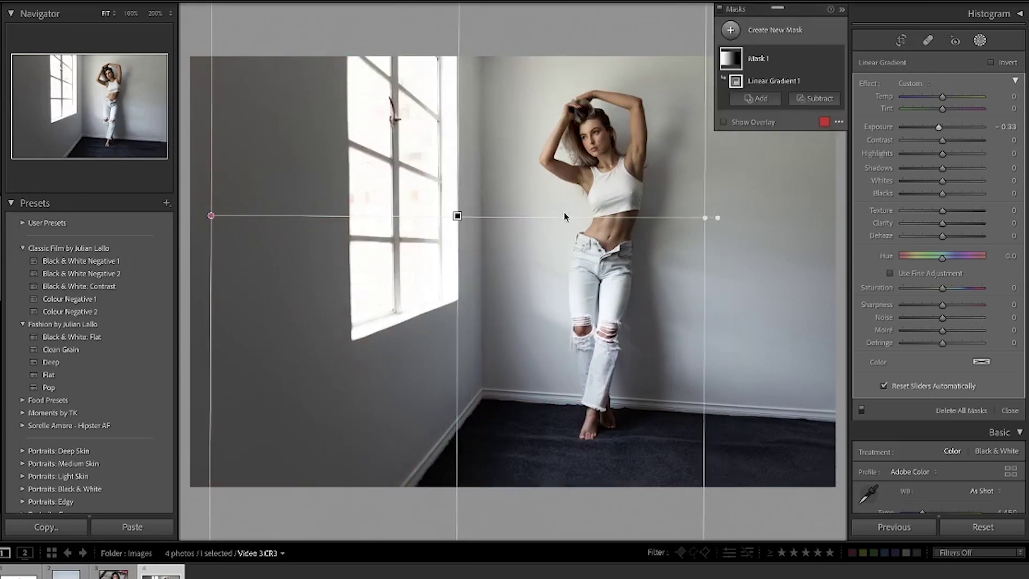
pyautogui.rightClick(457, 216)
pyautogui.press('Escape')
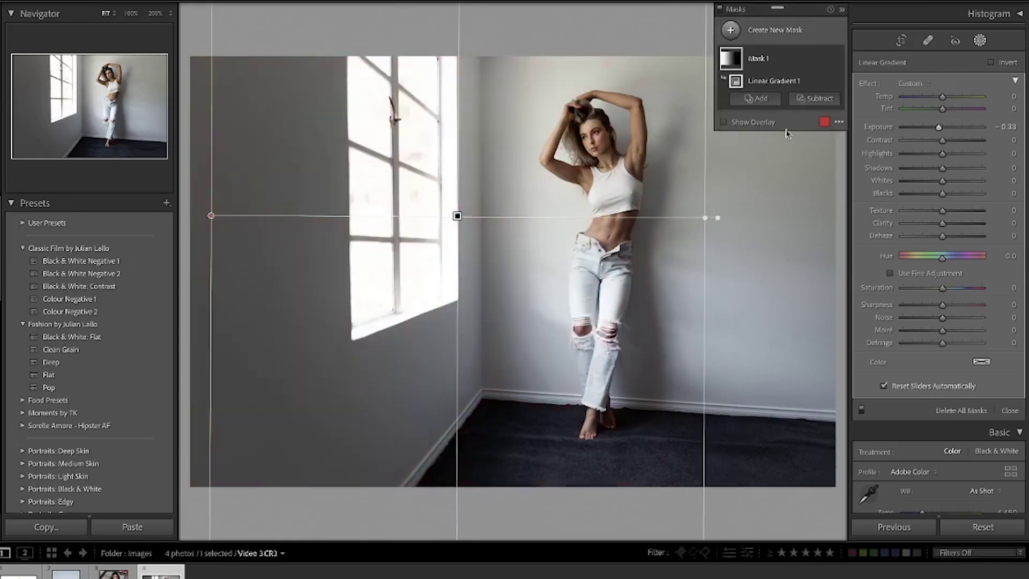
# Step: Add a second linear gradient mask from the photo's right edge to the woman and set its exposure to 1.27
pyautogui.click(730, 30)
pyautogui.click(815, 125)
pyautogui.moveTo(839, 191); pyautogui.dragTo(645, 192)
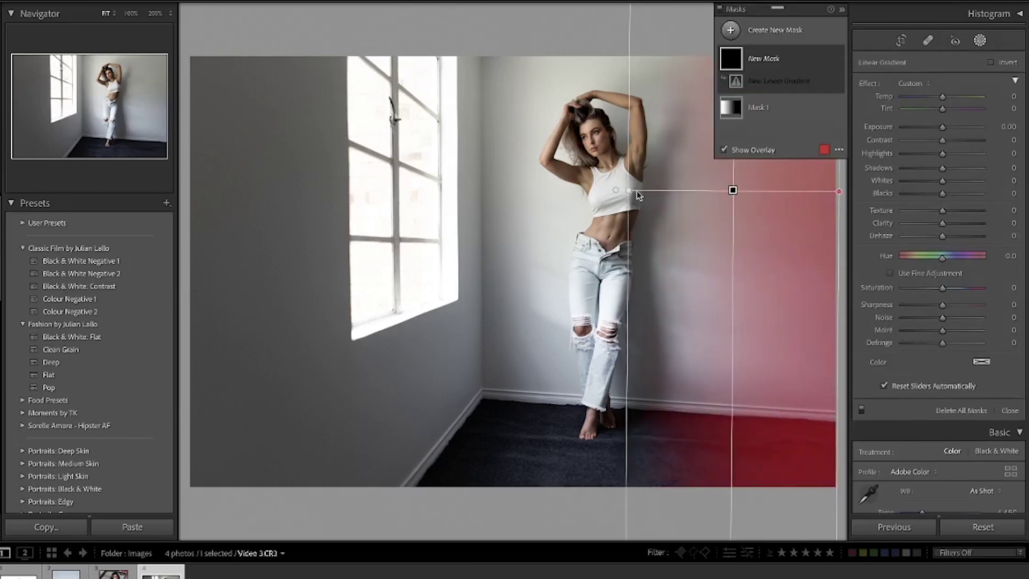
pyautogui.moveTo(944, 129); pyautogui.dragTo(957, 128)
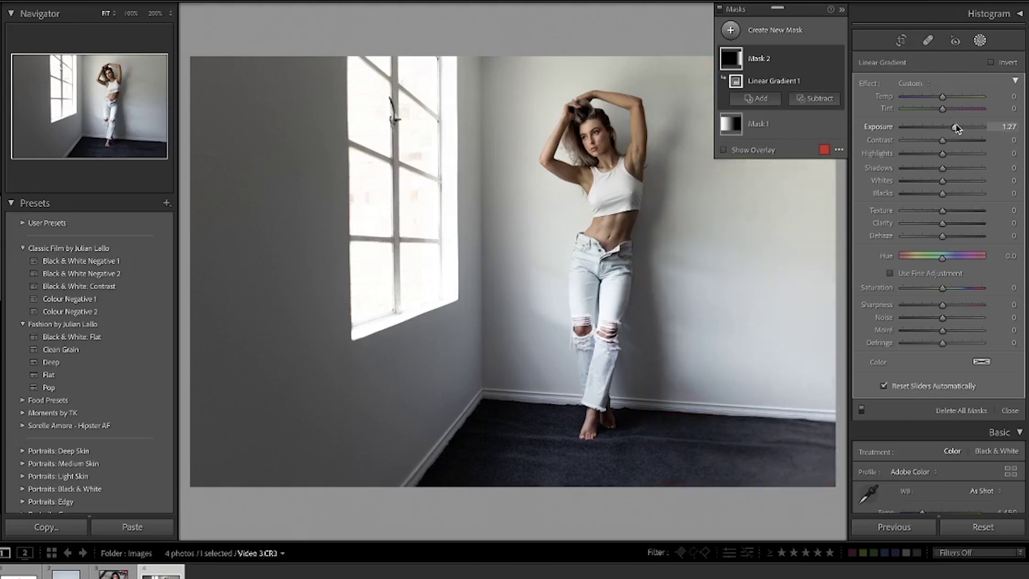
# Step: Move the brightening gradient slightly toward the woman and compare the photo before and after the edits
pyautogui.moveTo(731, 193); pyautogui.dragTo(712, 193)
pyautogui.click(746, 198)
pyautogui.hotkey('shift', 'w')
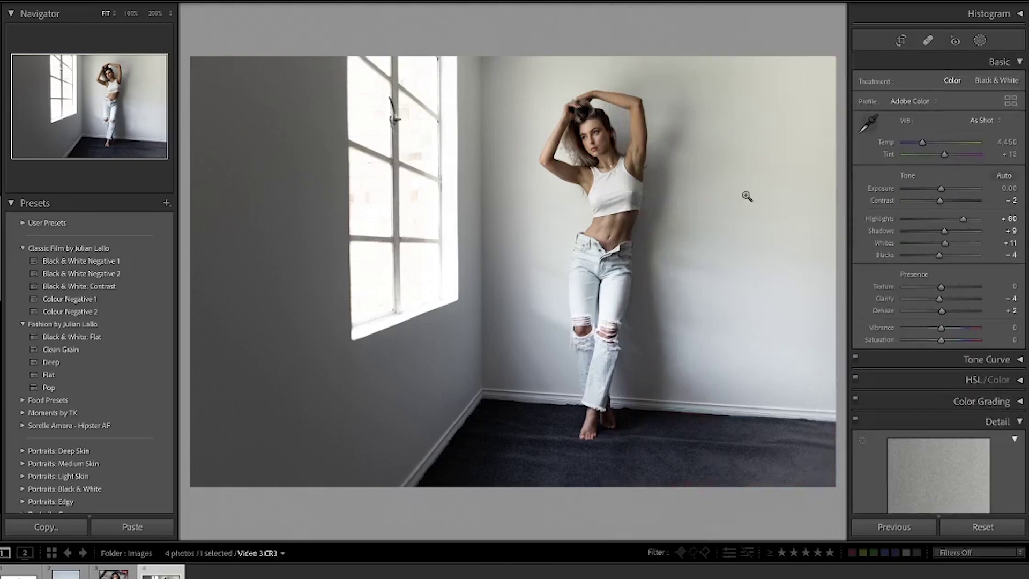
pyautogui.press('\\')
pyautogui.press('\\')
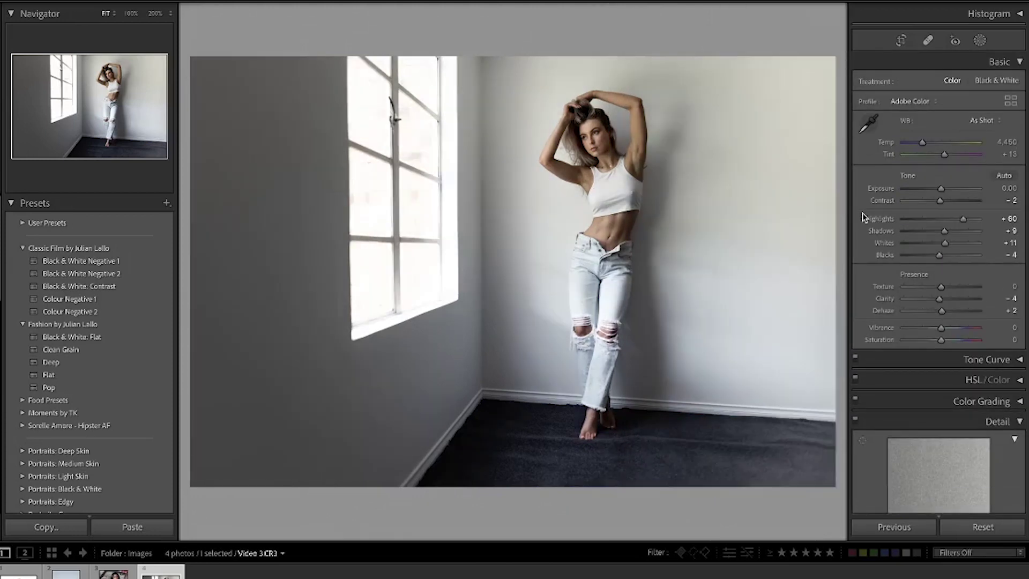